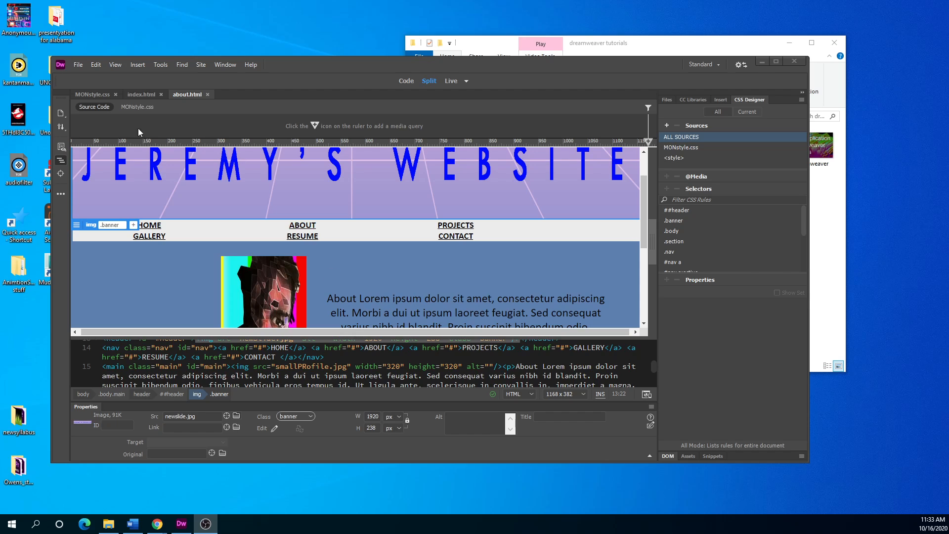
Maximize the Dreamweaver about page editor and preview it in the browser with F12.
left_click_drag(295, 63, 327, 62)
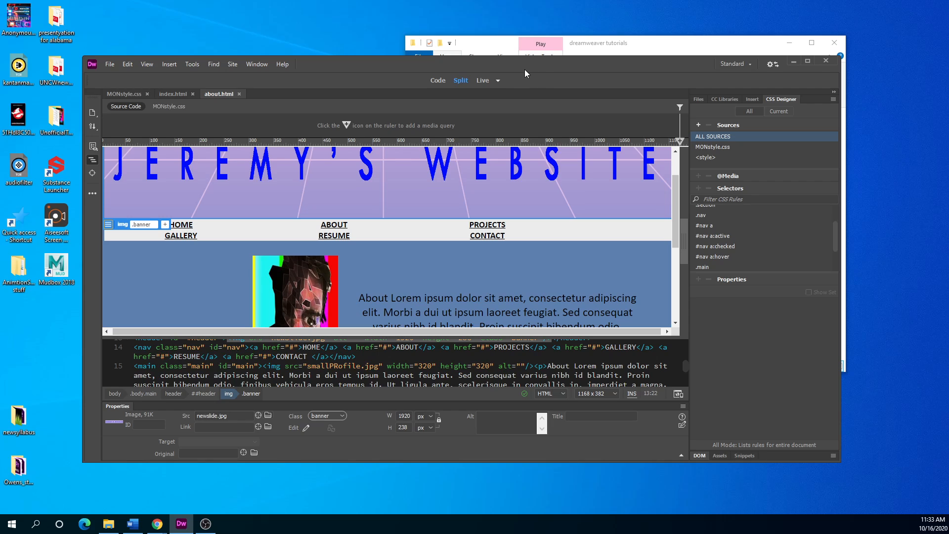
left_click_drag(514, 60, 502, 65)
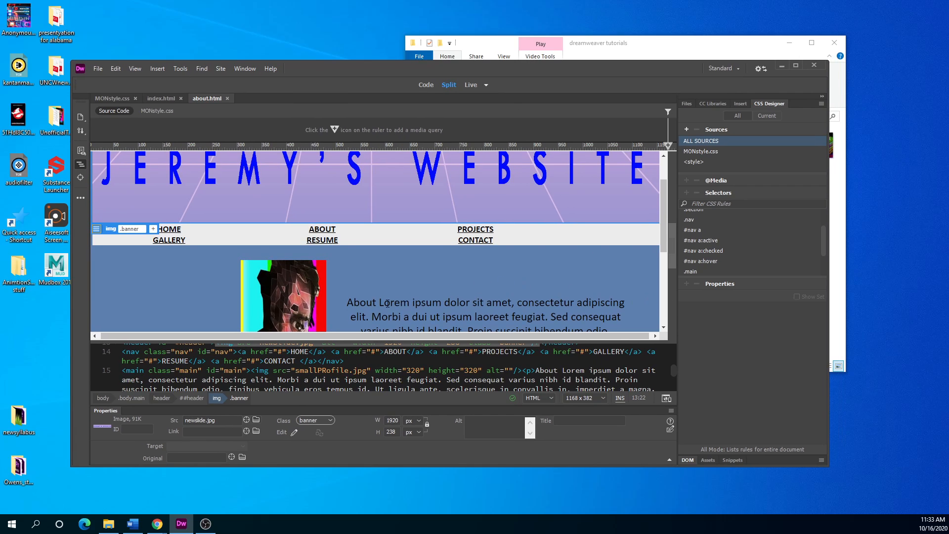
scroll(339, 312, "down", 1)
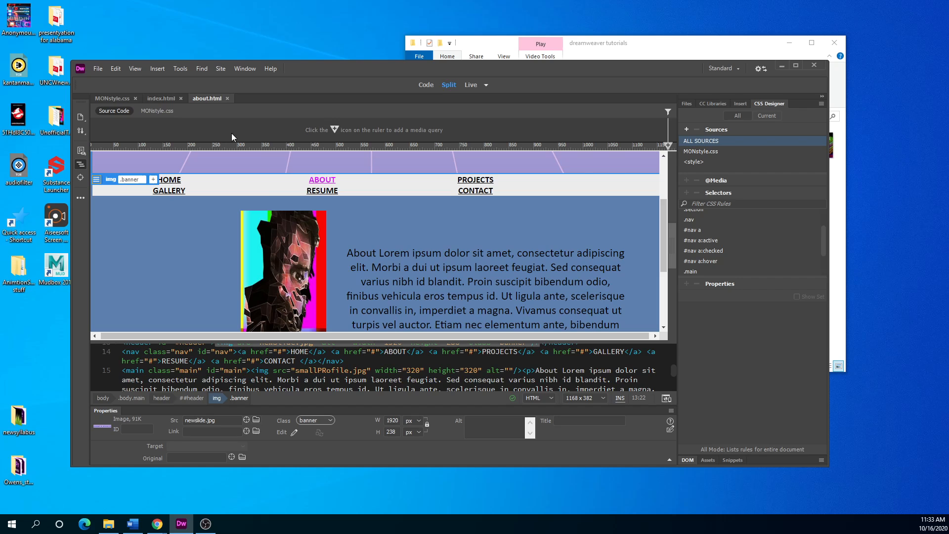
scroll(254, 236, "up", 2)
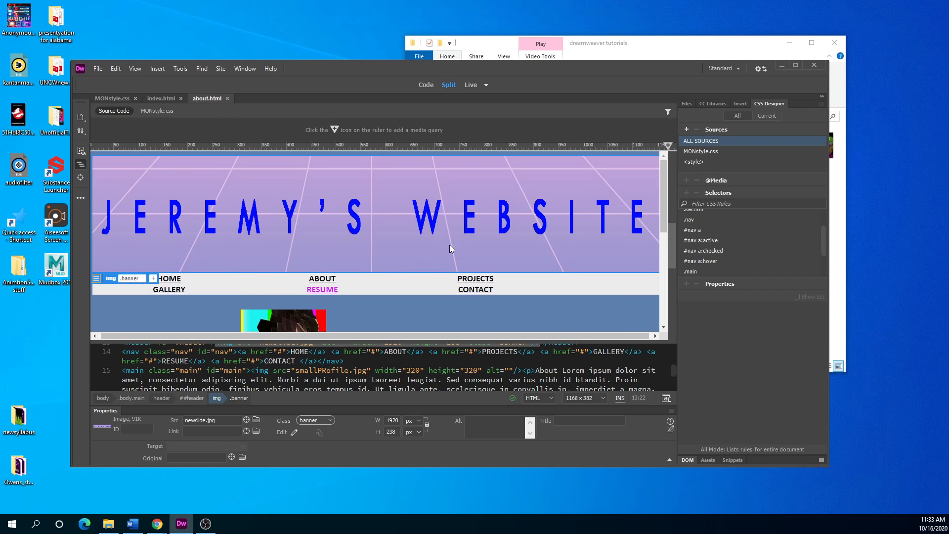
mouse_move(603, 70)
left_mouse_down()
mouse_move(644, 76)
mouse_move(618, 77)
left_mouse_up()
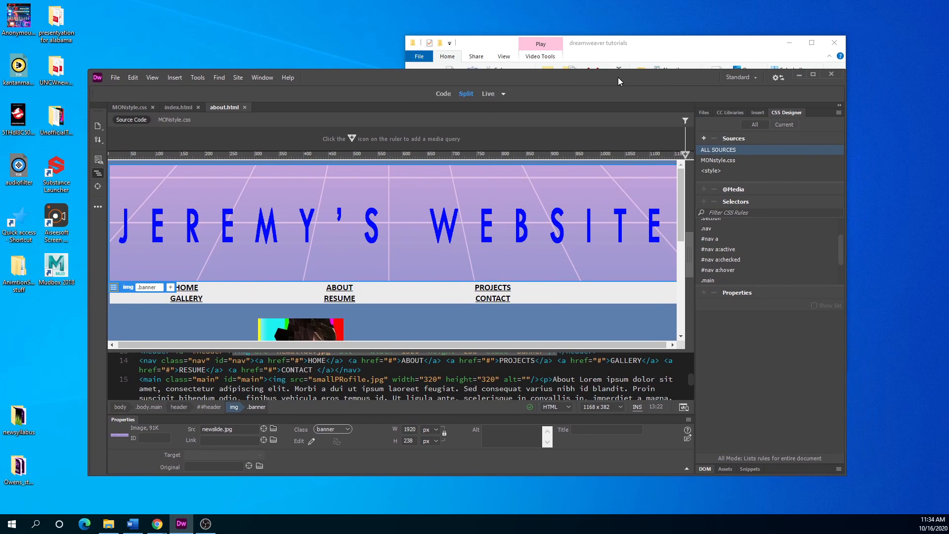
left_click(812, 74)
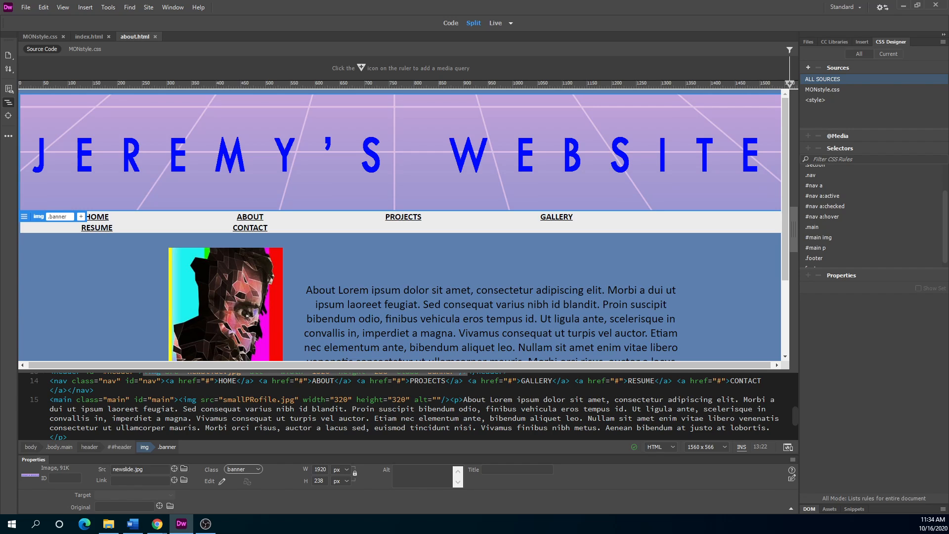
key("F12")
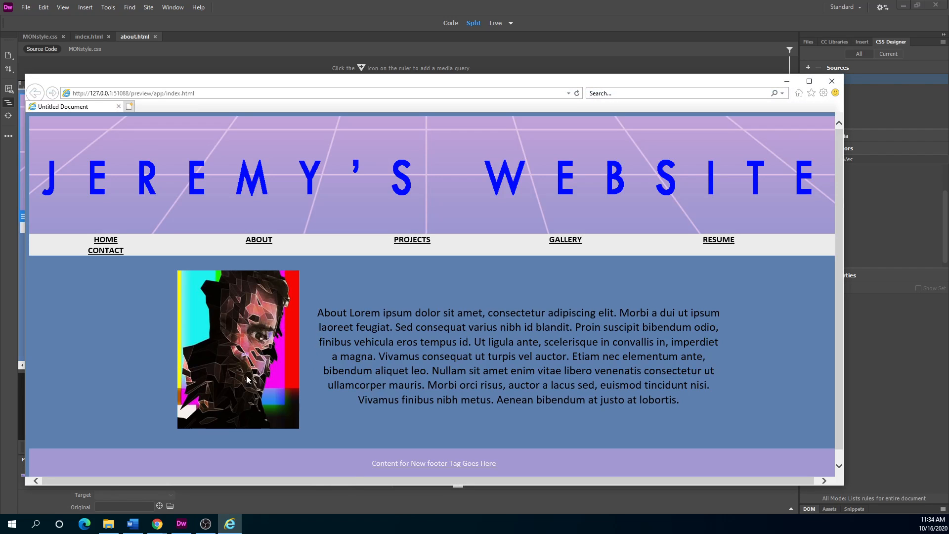
Maximize the Internet Explorer preview, restore it to a smaller window, then close it.
left_click(809, 81)
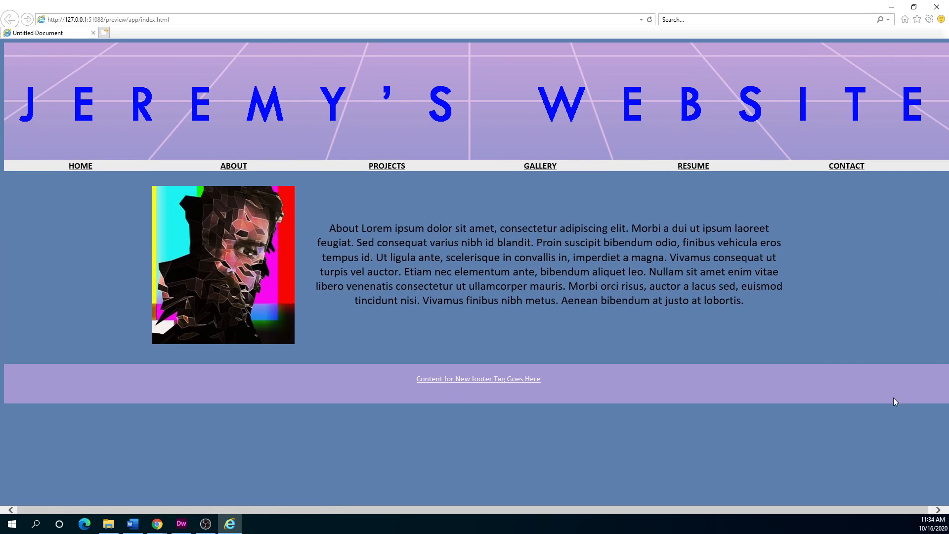
left_click_drag(216, 3, 295, 129)
left_click(881, 130)
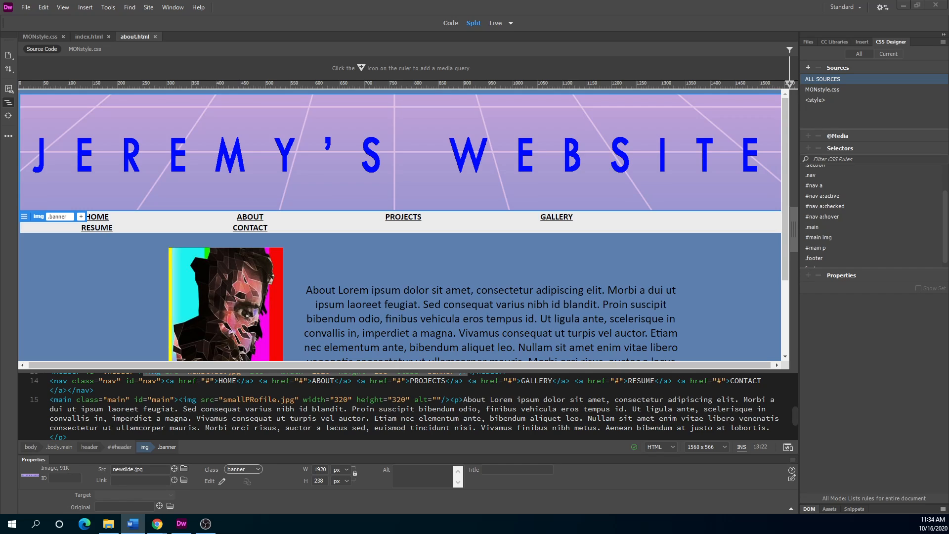
Restore Dreamweaver to a smaller window, push Chrome and File Explorer aside, and move the MONDEMO icon.
key("alt+Tab")
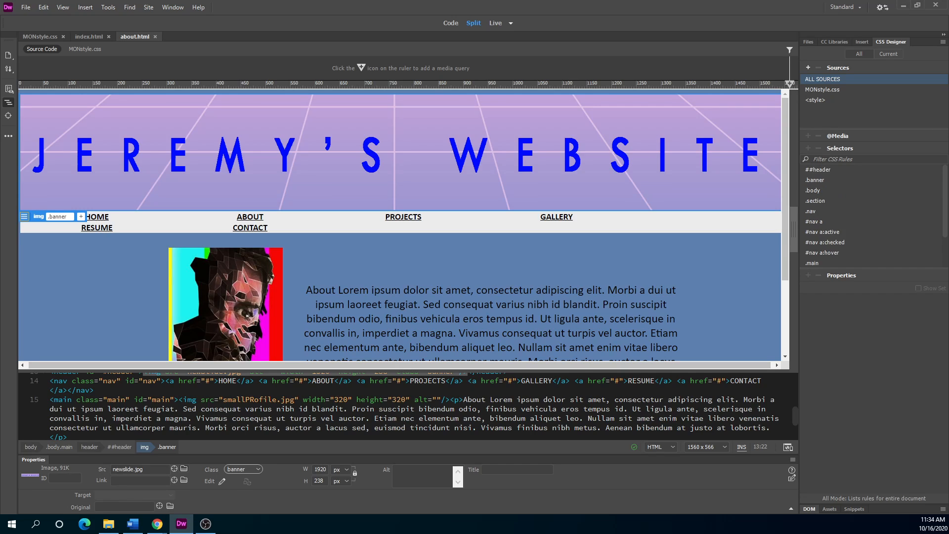
left_click_drag(272, 9, 456, 35)
left_click_drag(417, 90, 0, 119)
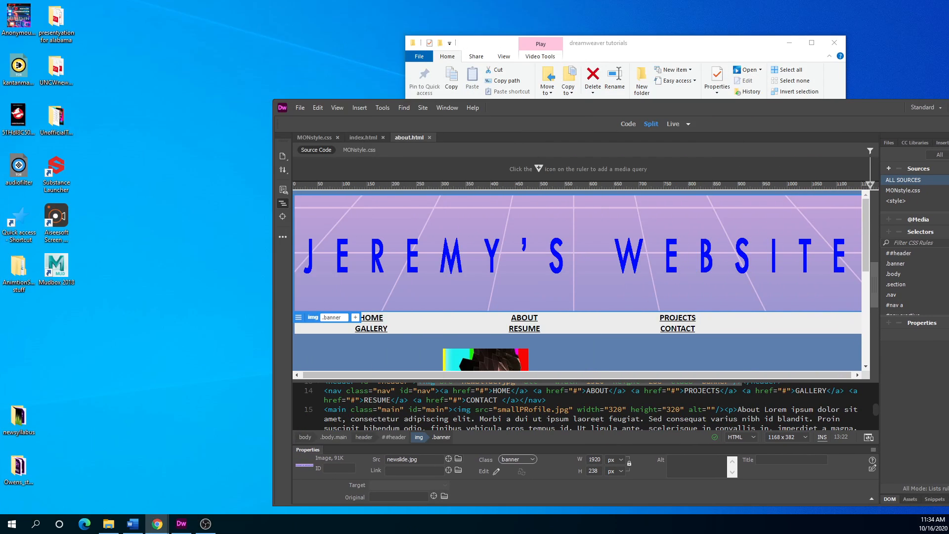
left_click_drag(682, 44, 0, 55)
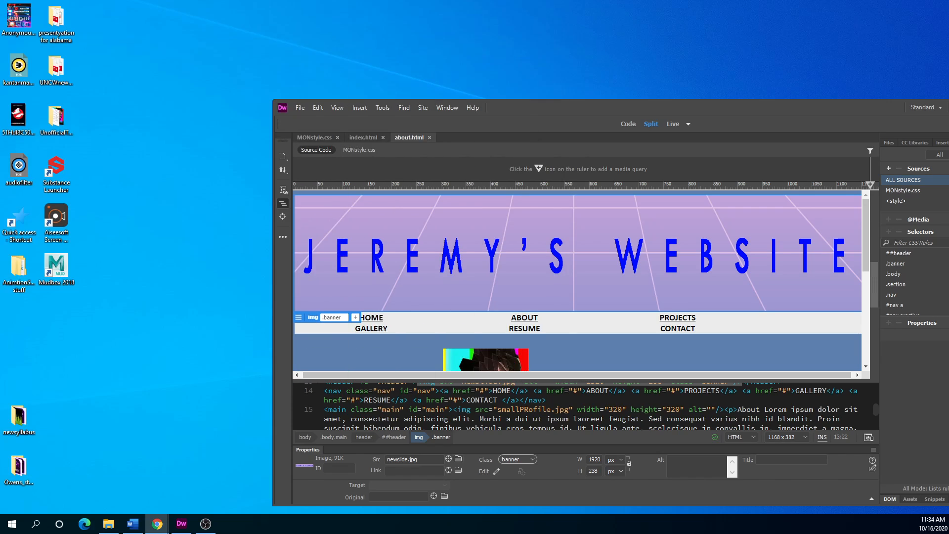
left_click_drag(159, 170, 213, 171)
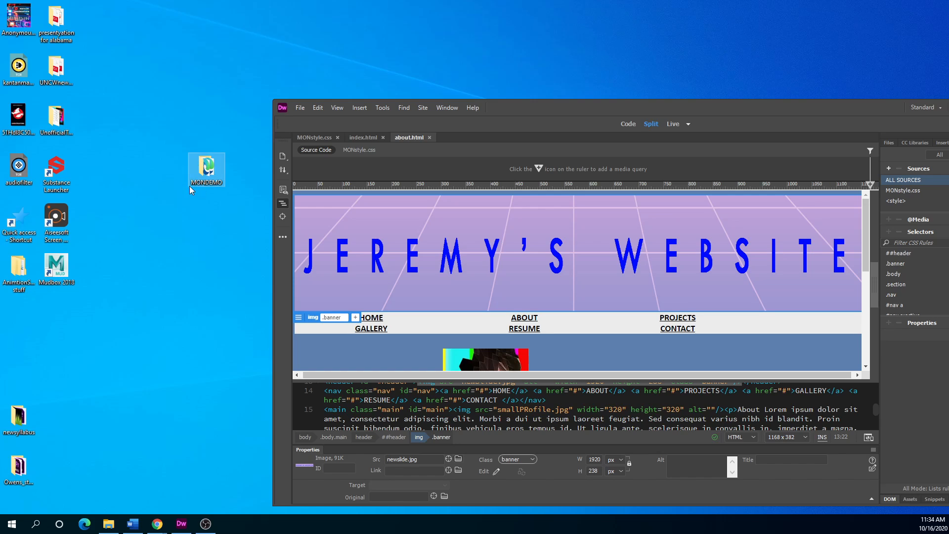
double_click(205, 170)
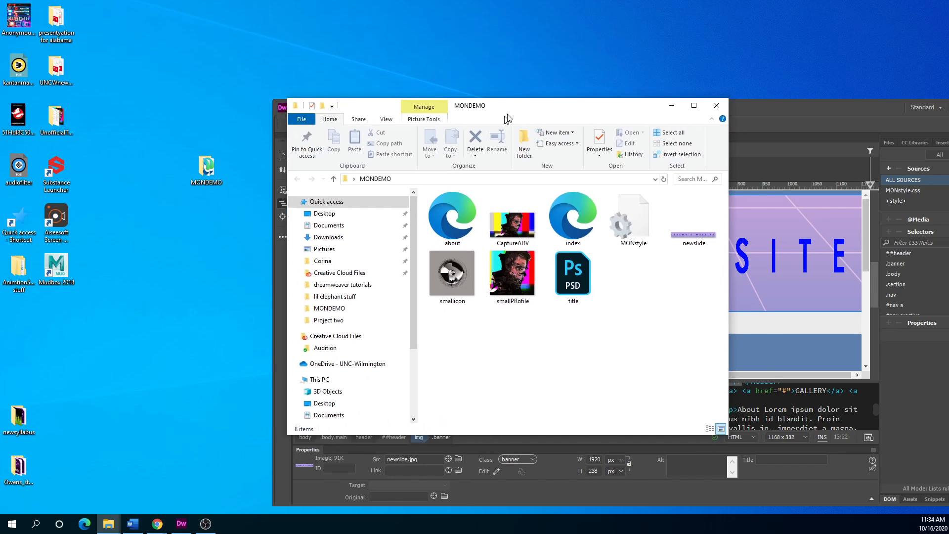
left_click_drag(507, 118, 483, 85)
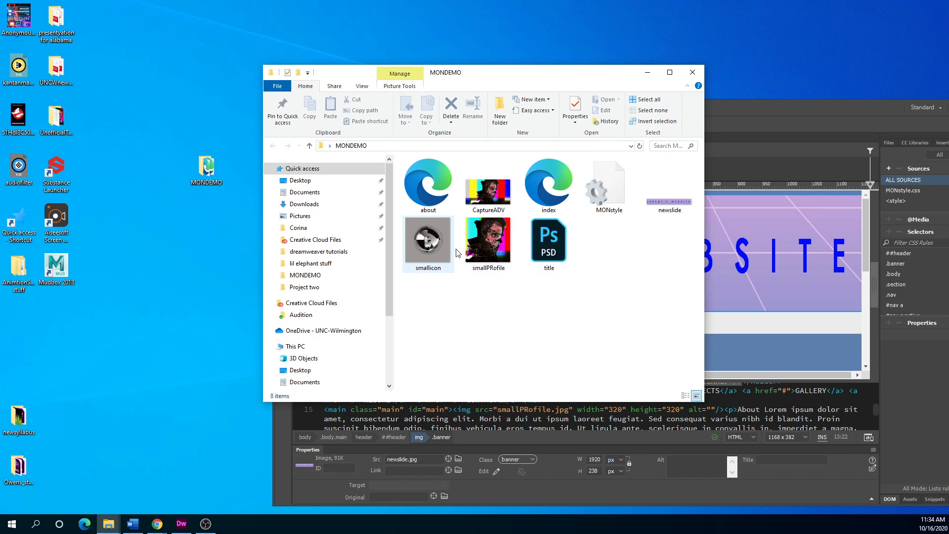
left_click_drag(503, 79, 472, 90)
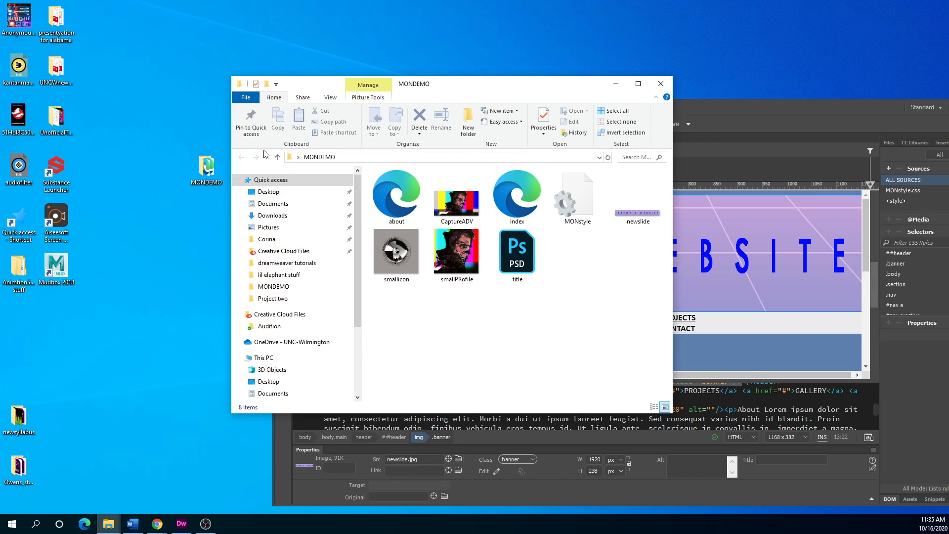
left_click_drag(472, 81, 297, 194)
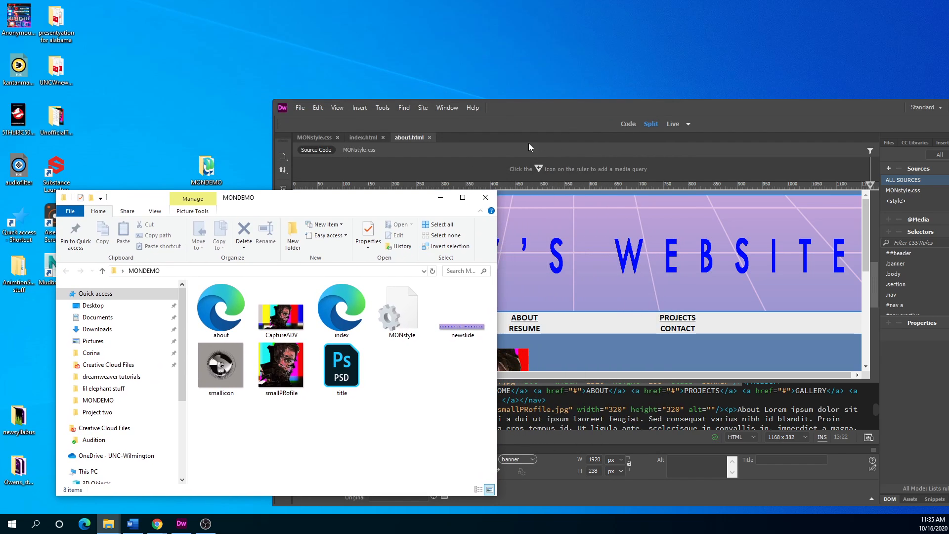
left_click_drag(577, 108, 408, 78)
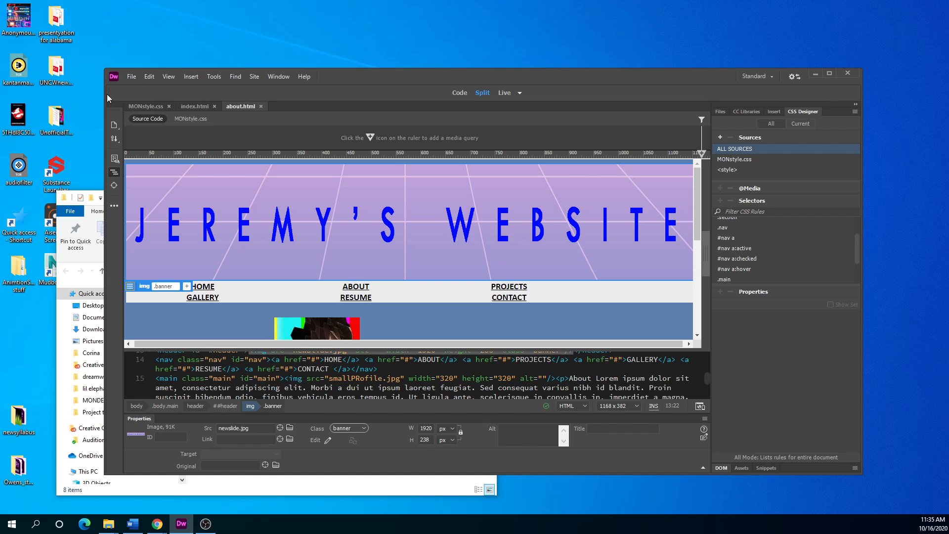
left_click_drag(106, 94, 308, 94)
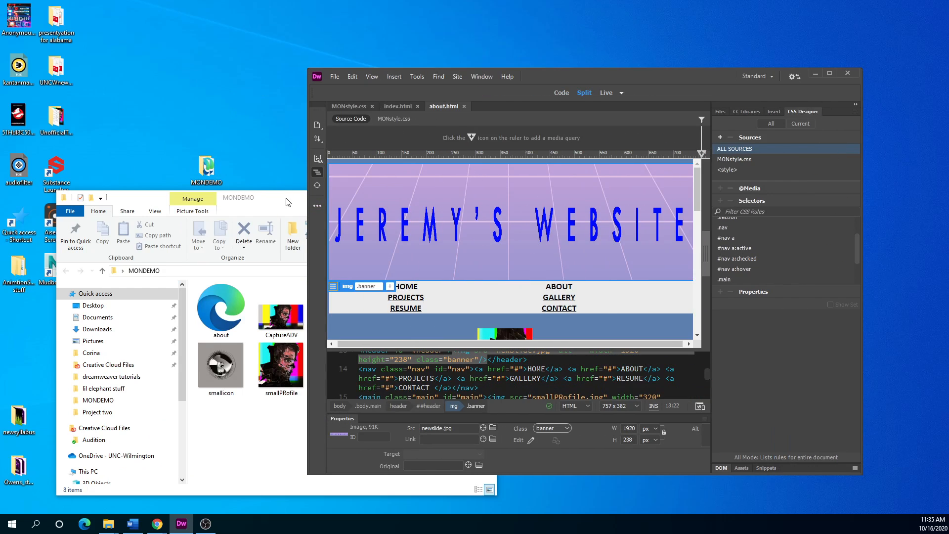
left_click_drag(289, 200, 466, 127)
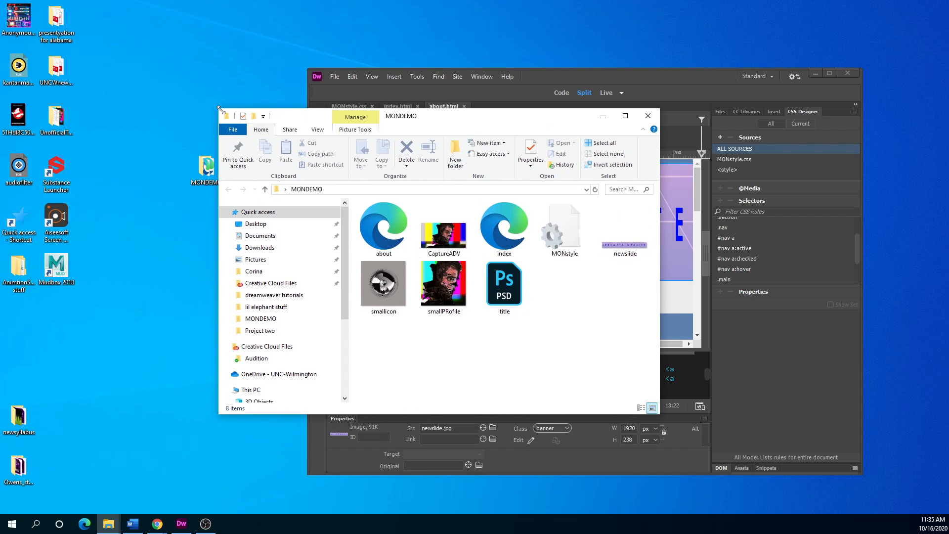
left_click_drag(218, 109, 281, 54)
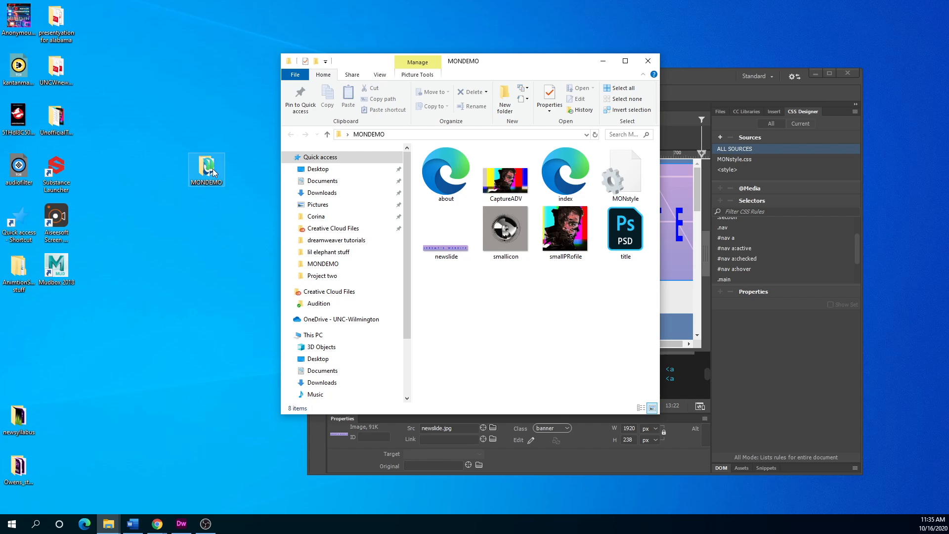
left_click_drag(493, 63, 607, 150)
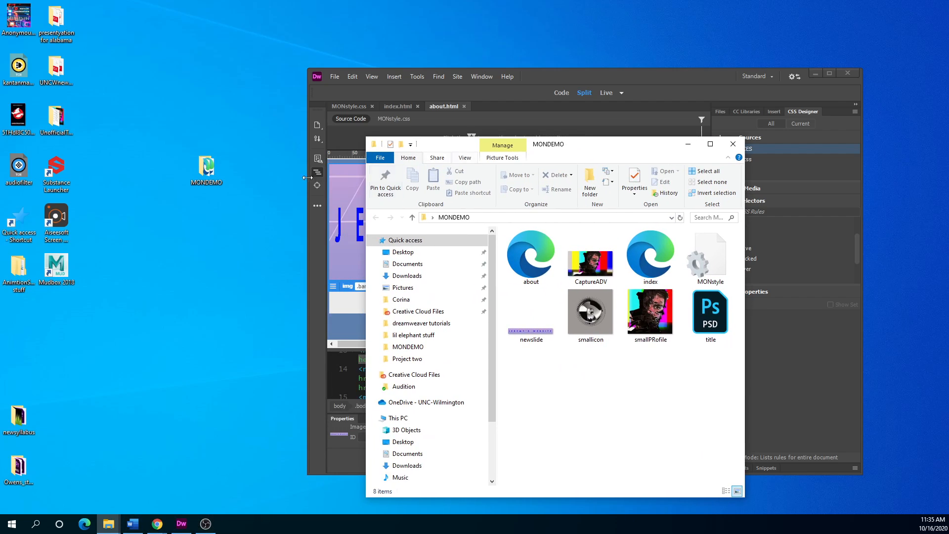
right_click(203, 168)
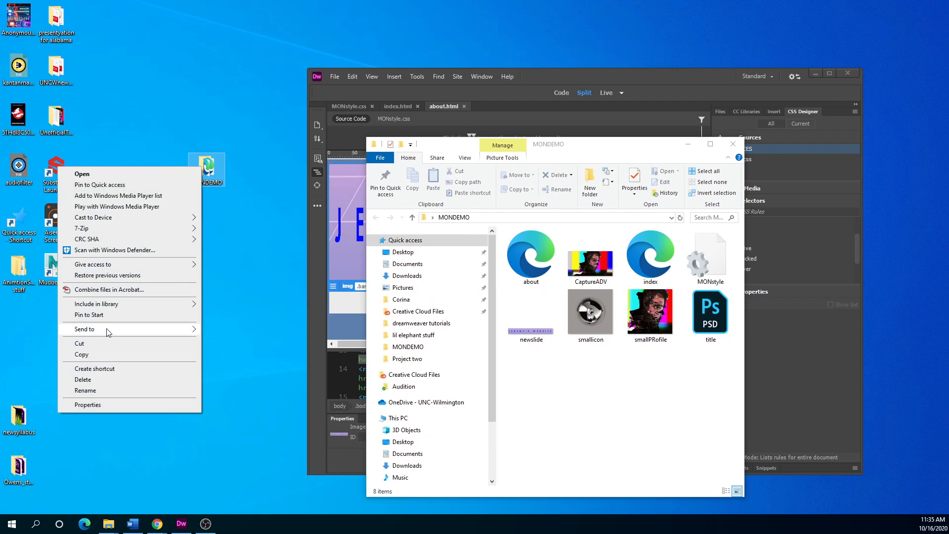
mouse_move(106, 328)
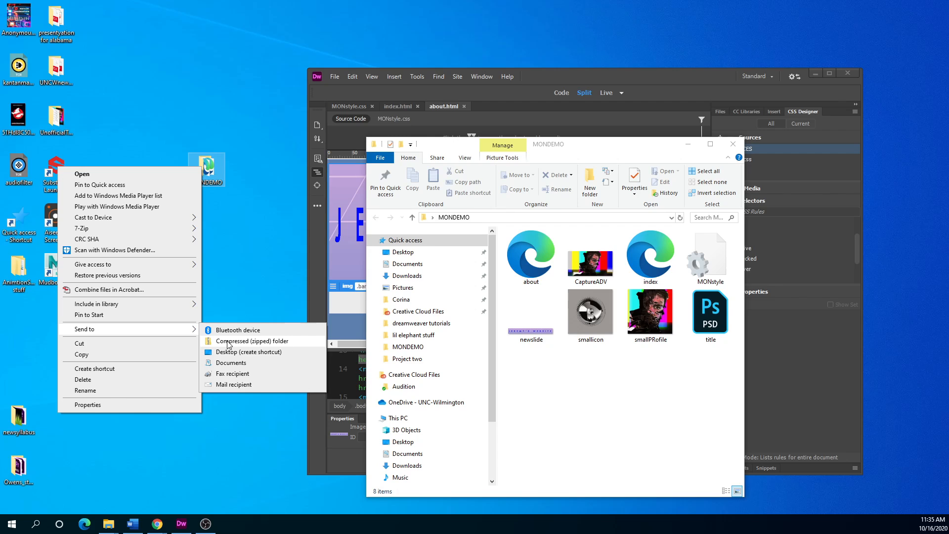
left_click(233, 226)
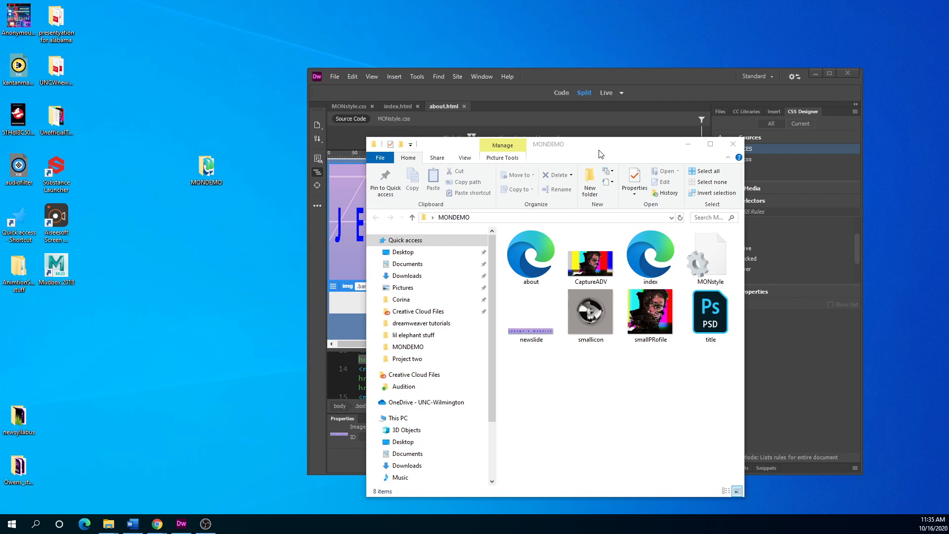
left_click_drag(598, 150, 0, 205)
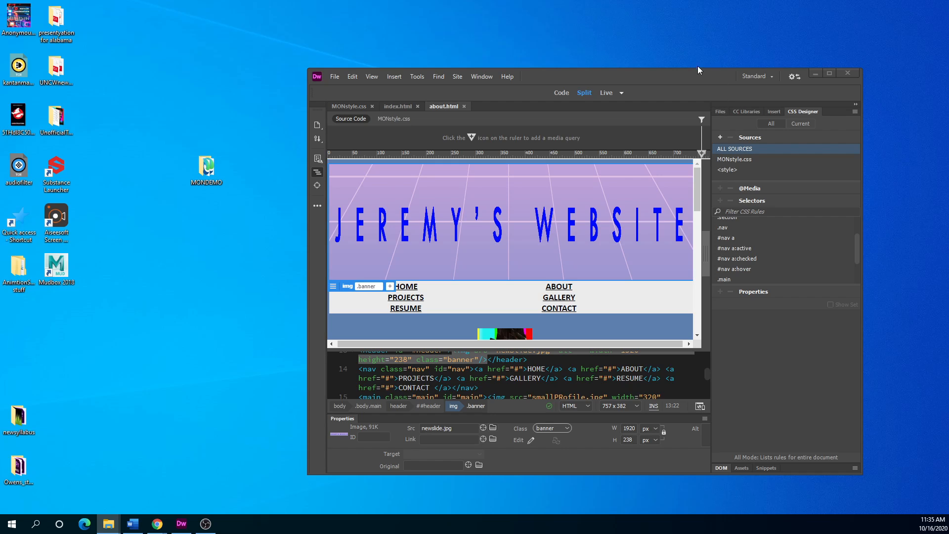
Maximize Dreamweaver, show the JeremySite local files in the Files panel, and open the Site menu.
left_click_drag(698, 69, 577, 83)
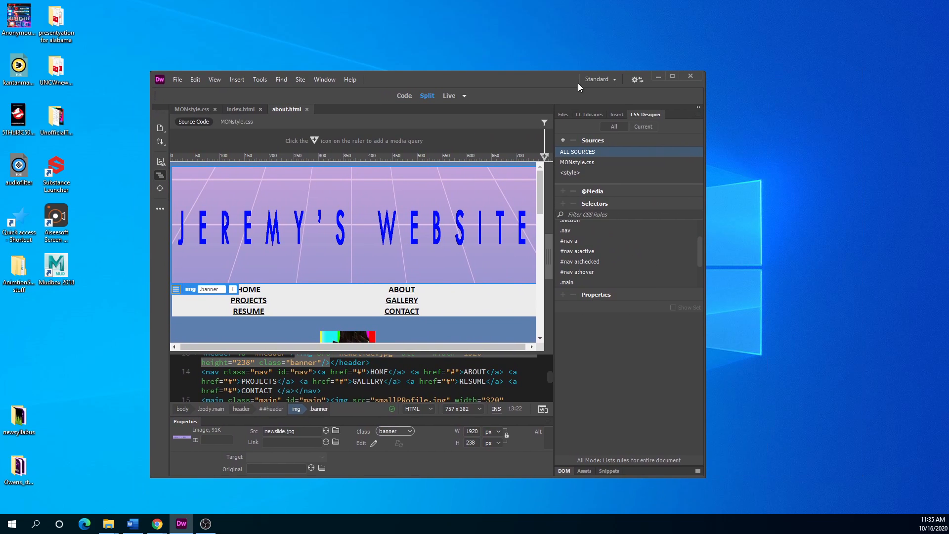
left_click(675, 77)
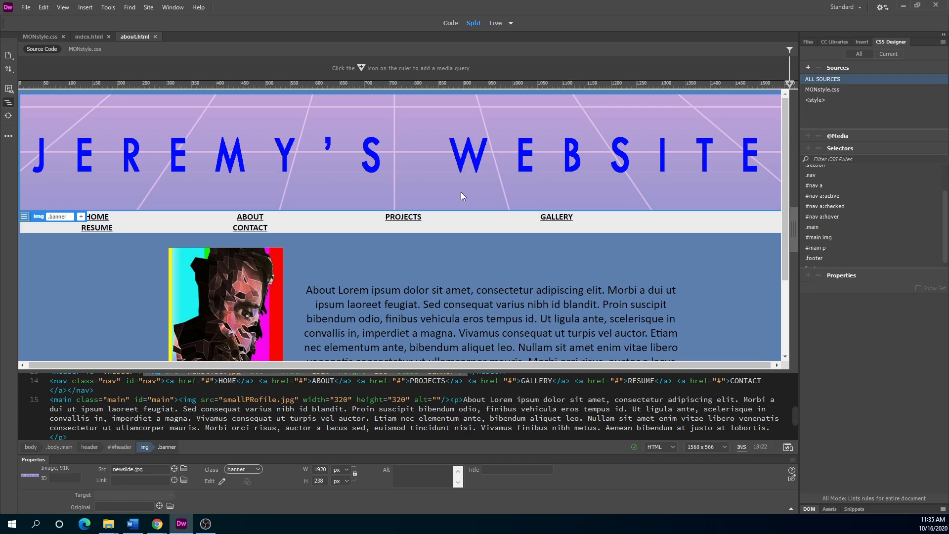
left_click(808, 42)
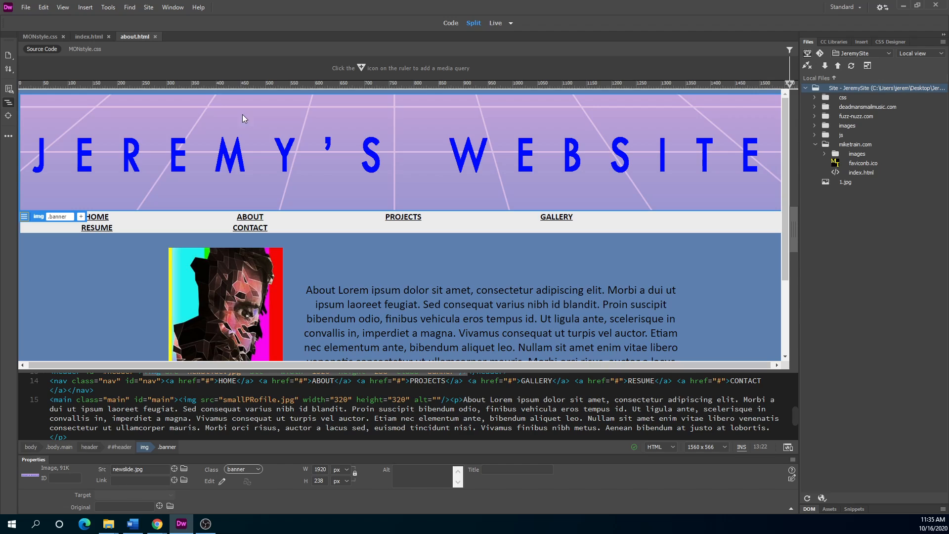
left_click(150, 7)
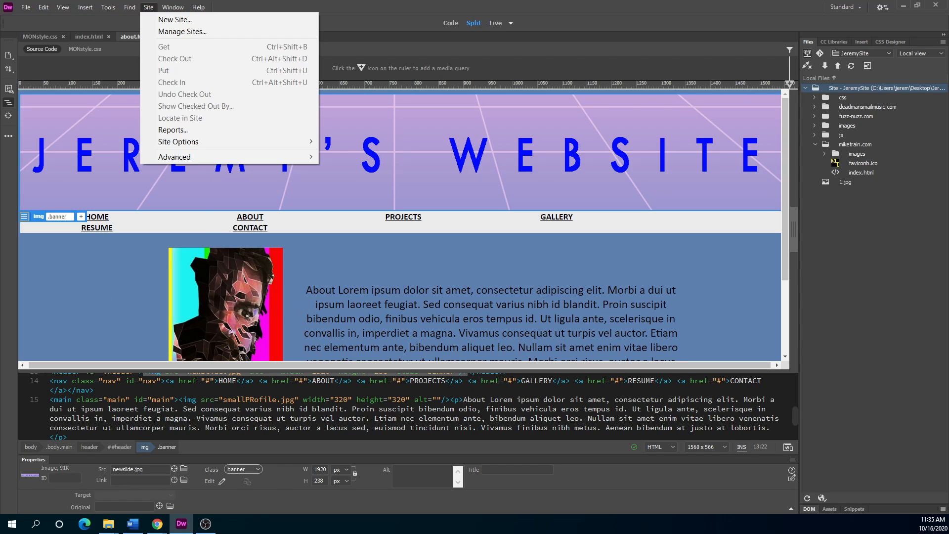
Dismiss the Site menu and bring the MONDEMO File Explorer window to the front.
key("alt+Tab")
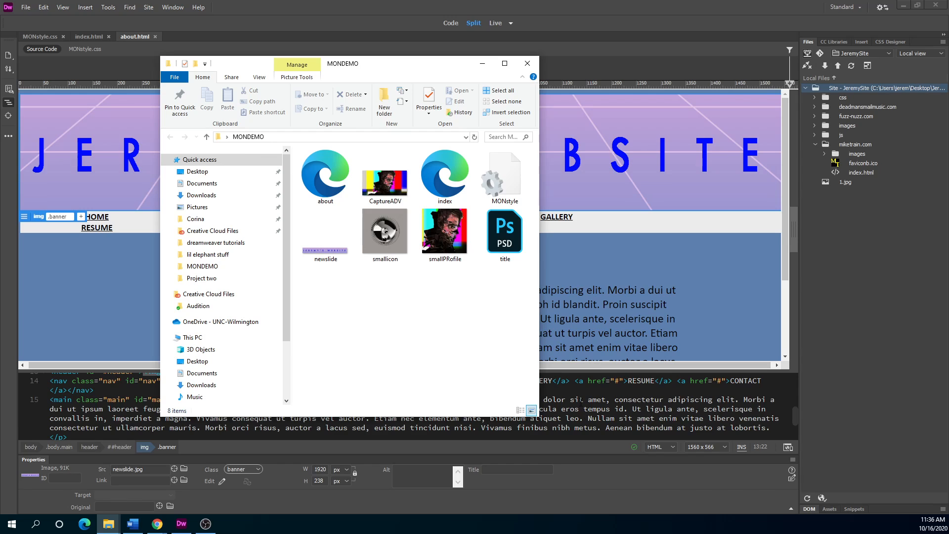
Drag the MONDEMO Explorer window to the right and bring Dreamweaver's about.html code back in front.
scroll(580, 400, "up", 4)
scroll(557, 337, "down", 1)
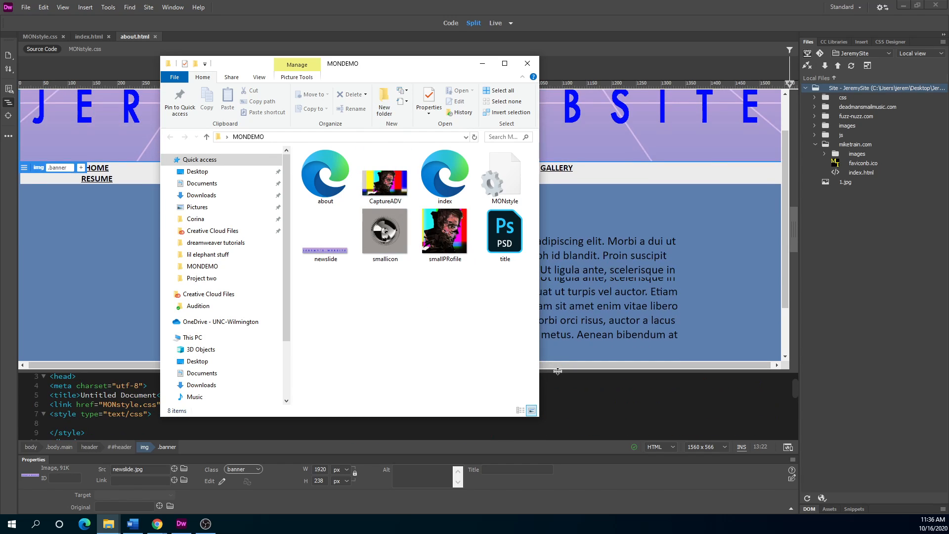
scroll(559, 351, "down", 1)
scroll(567, 396, "down", 4)
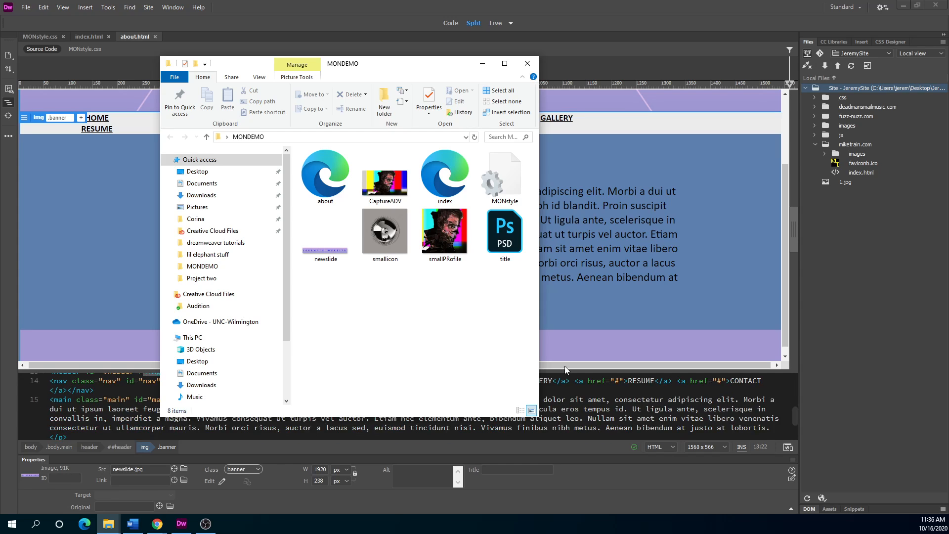
left_click_drag(381, 72, 712, 104)
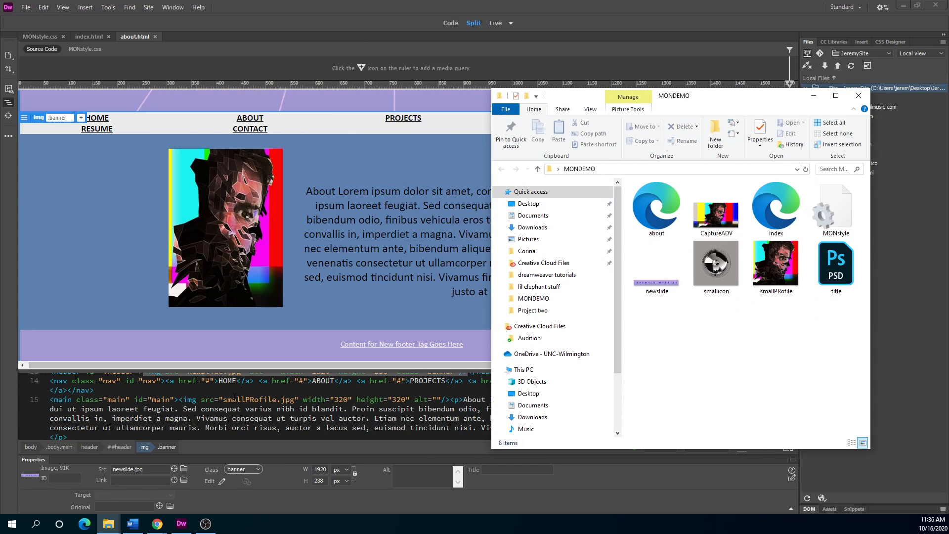
scroll(234, 397, "down", 2)
scroll(189, 406, "up", 2)
scroll(190, 406, "up", 2)
left_click(196, 420)
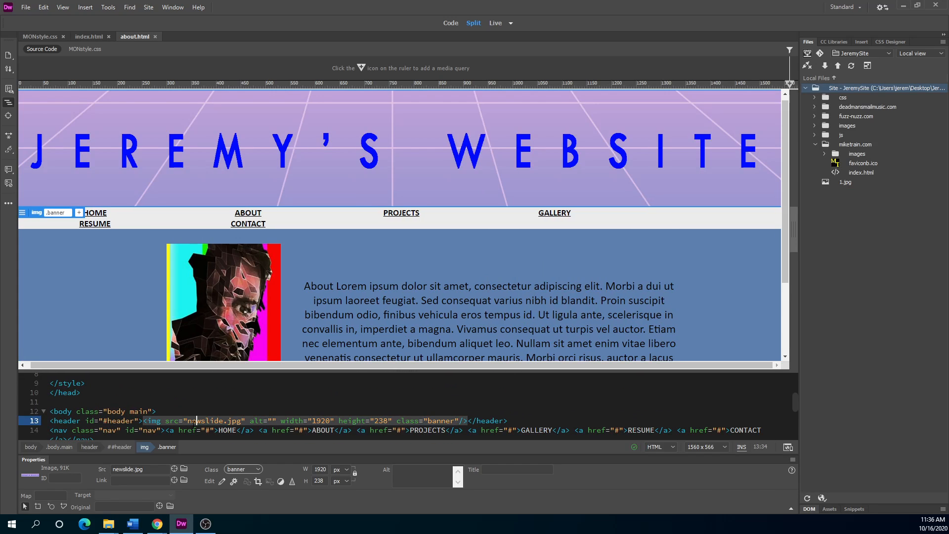
Un-maximize Dreamweaver and move it down to reveal the desktop and MONDEMO Explorer window.
mouse_move(187, 421)
scroll(236, 412, "down", 2)
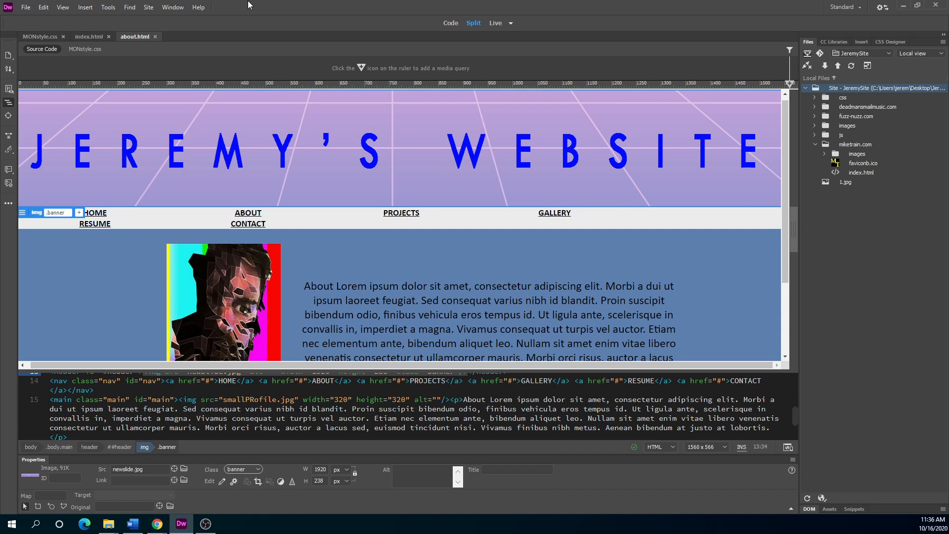
left_click_drag(247, 1, 187, 236)
left_click_drag(715, 102, 647, 141)
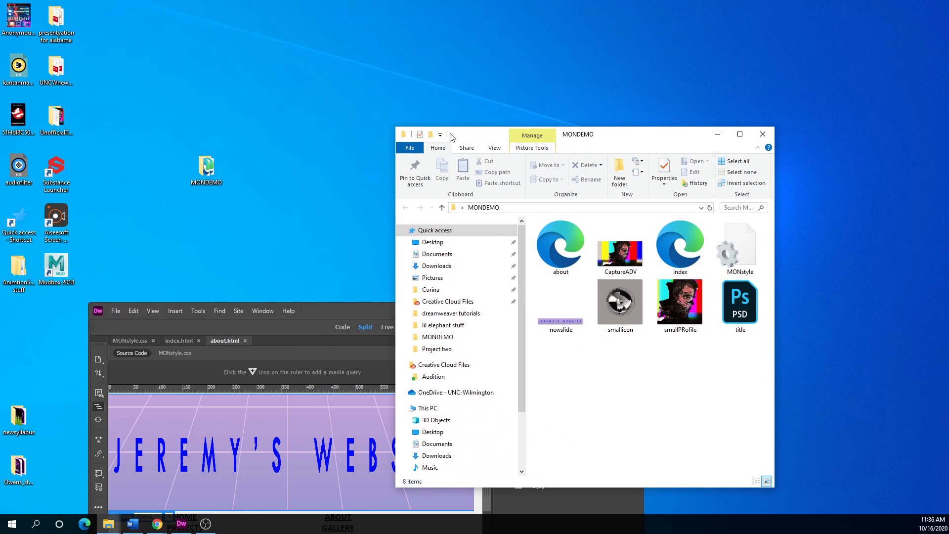
Maximize Dreamweaver, then create and save site MonDemo with Desktop\MONDEMO as its local folder.
left_click_drag(356, 308, 463, 60)
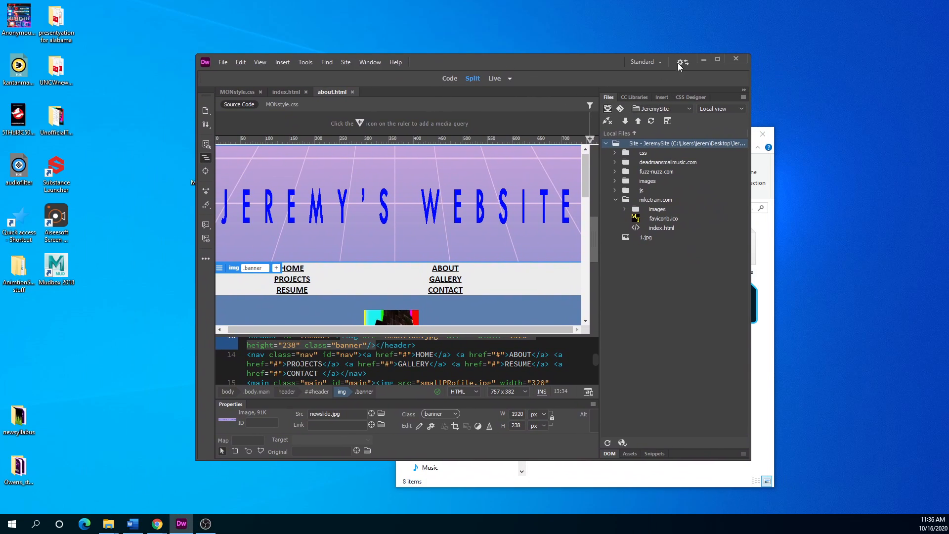
left_click(724, 60)
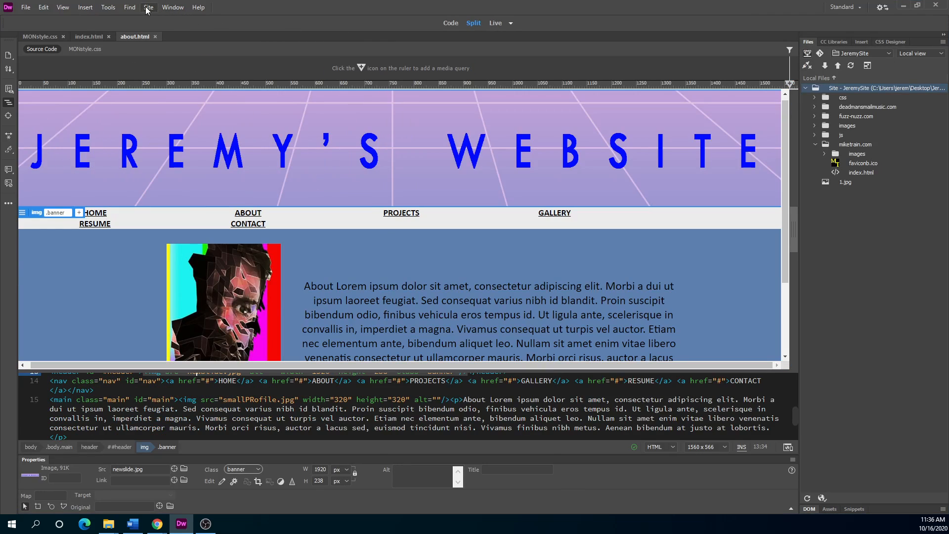
left_click(172, 7)
left_click(160, 16)
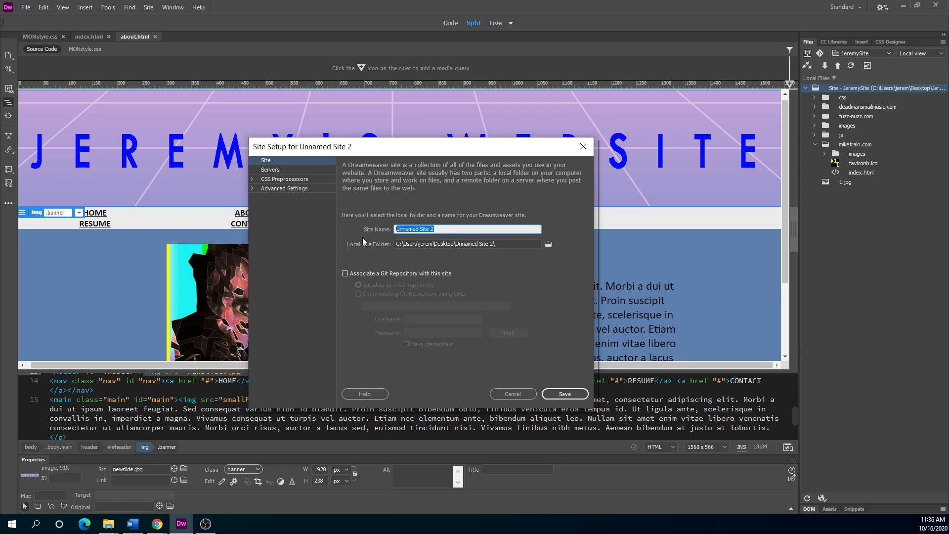
type("MonDemo")
left_click(548, 244)
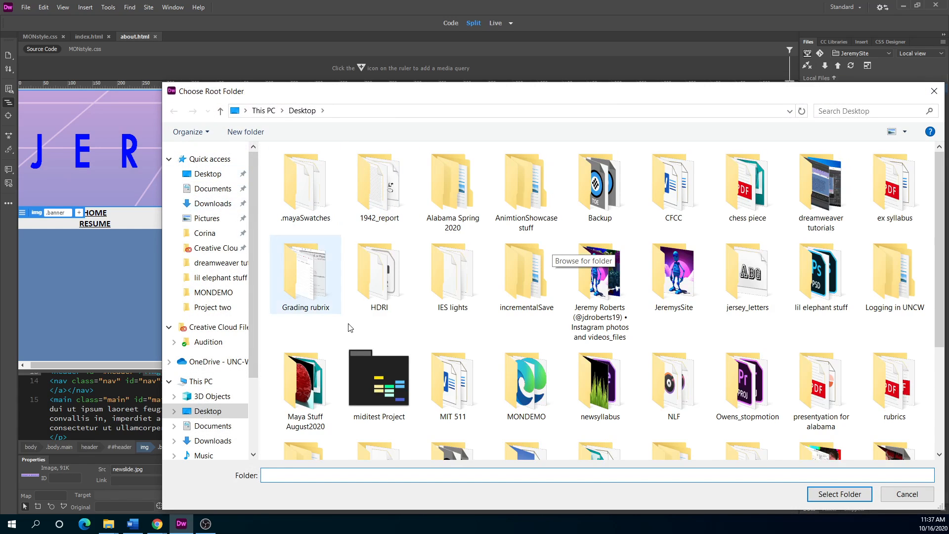
left_click(543, 395)
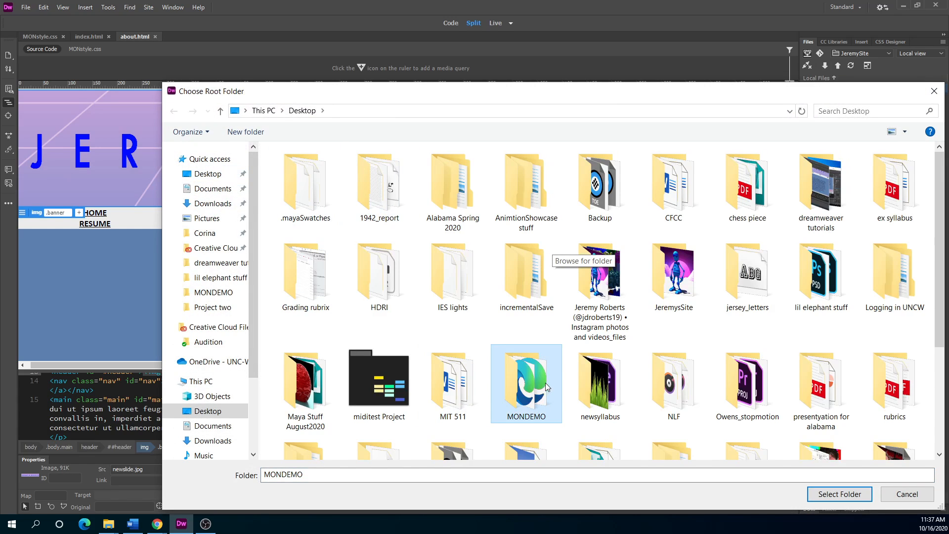
left_click(842, 494)
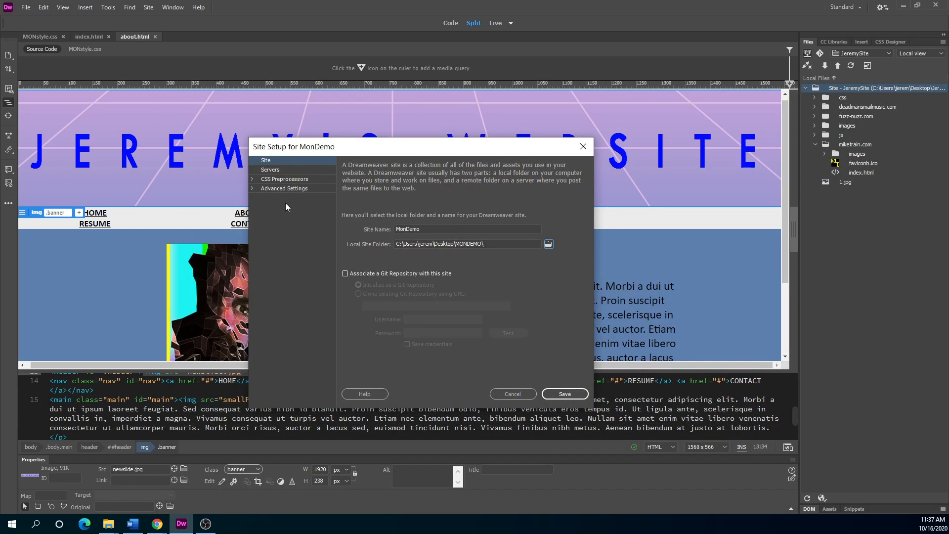
left_click(567, 392)
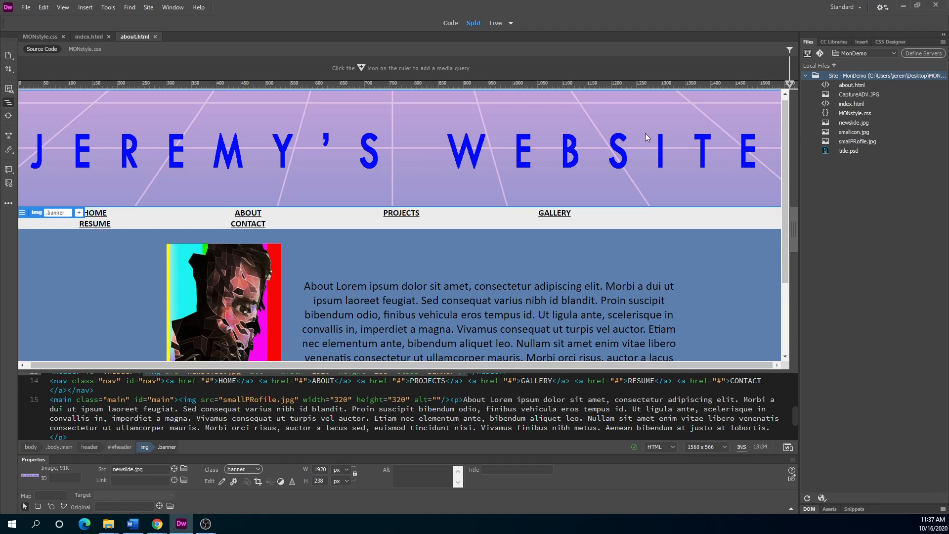
From Manage Sites, edit MonDemo and show its empty Servers category in Site Setup.
left_click(148, 7)
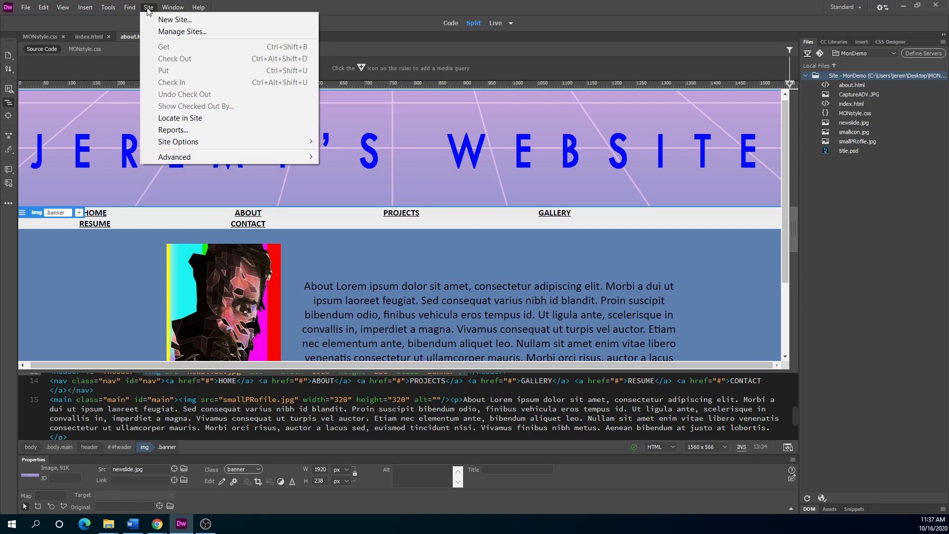
left_click(168, 32)
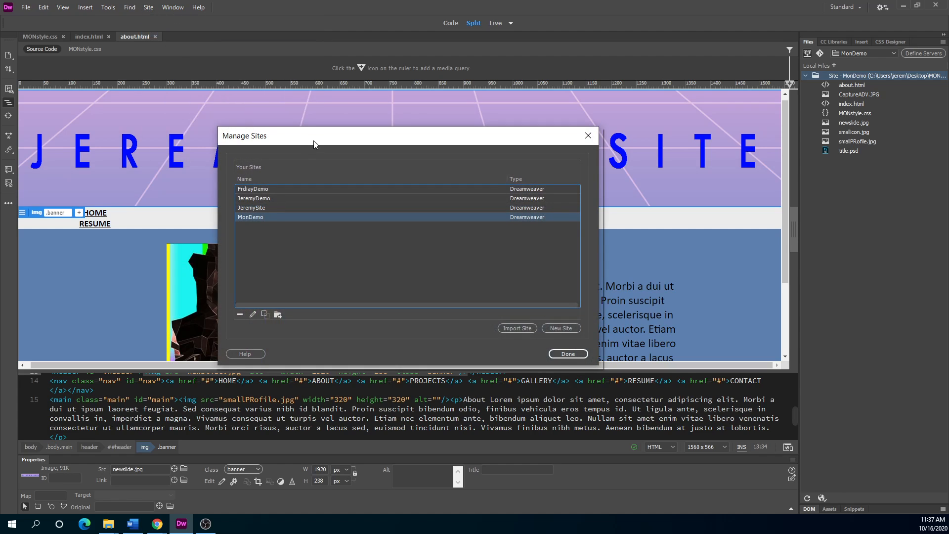
left_click_drag(314, 144, 440, 141)
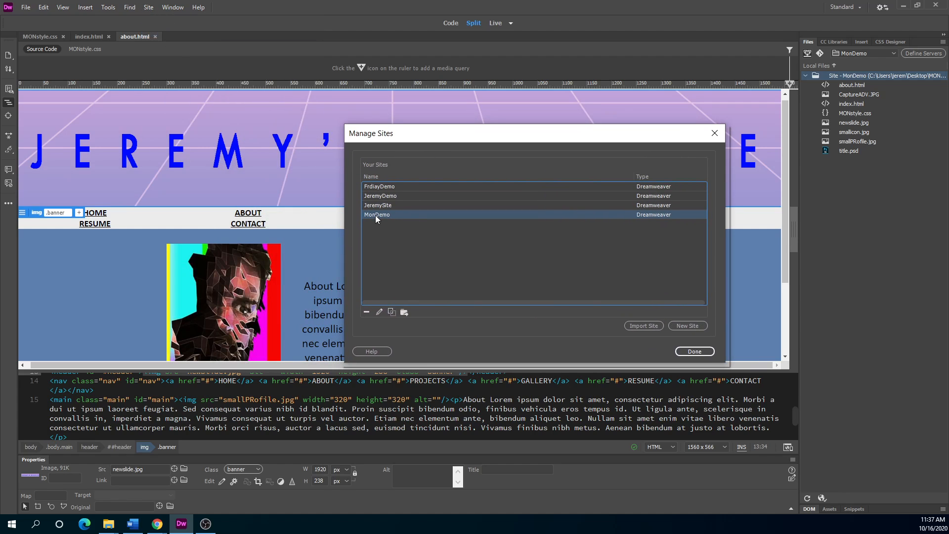
double_click(376, 215)
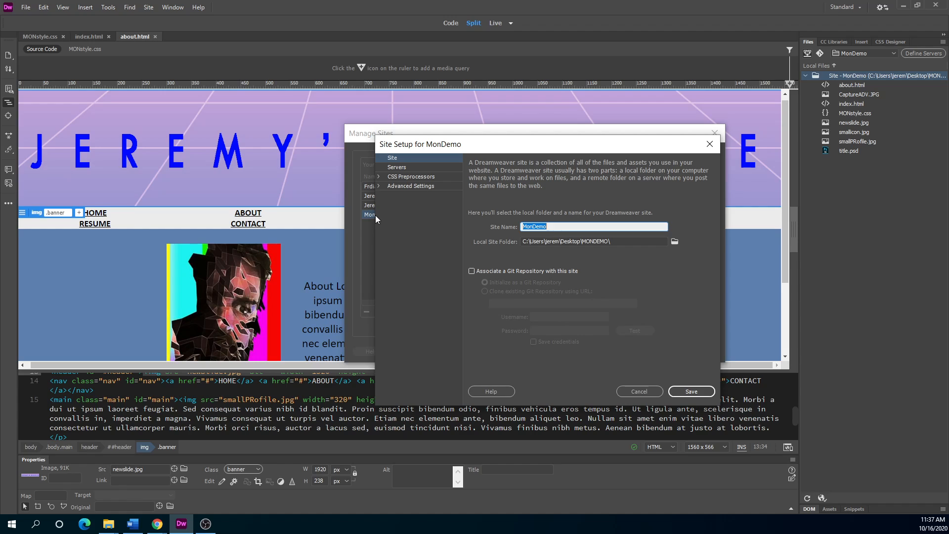
left_click(392, 168)
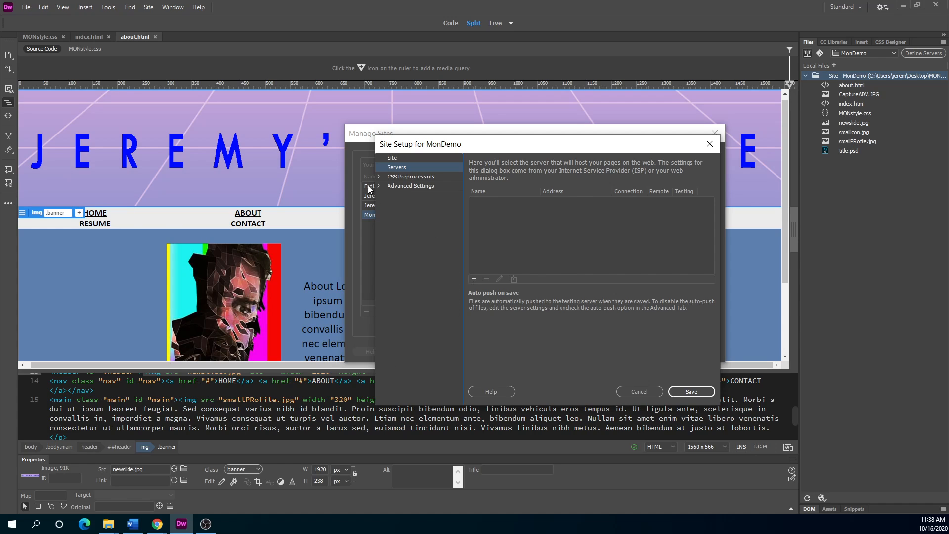
left_click_drag(476, 147, 391, 162)
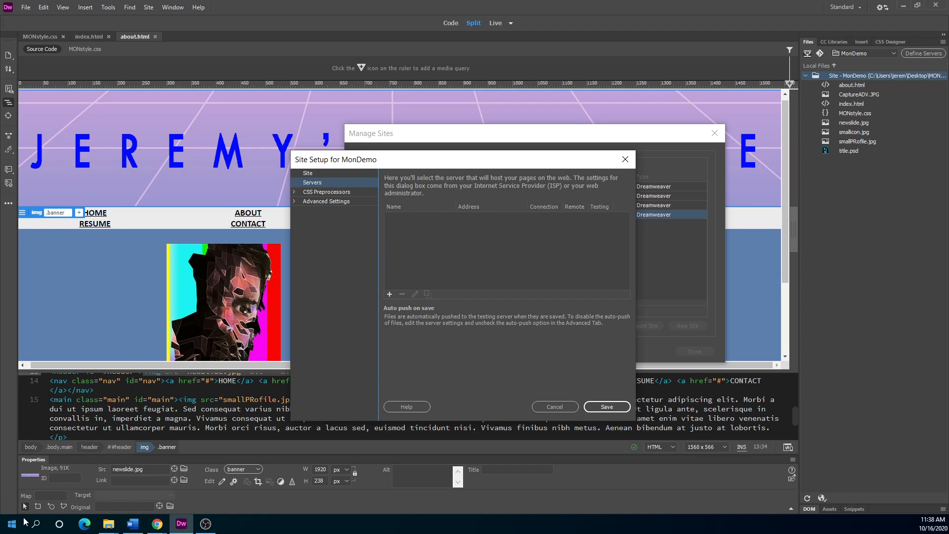
left_click(40, 530)
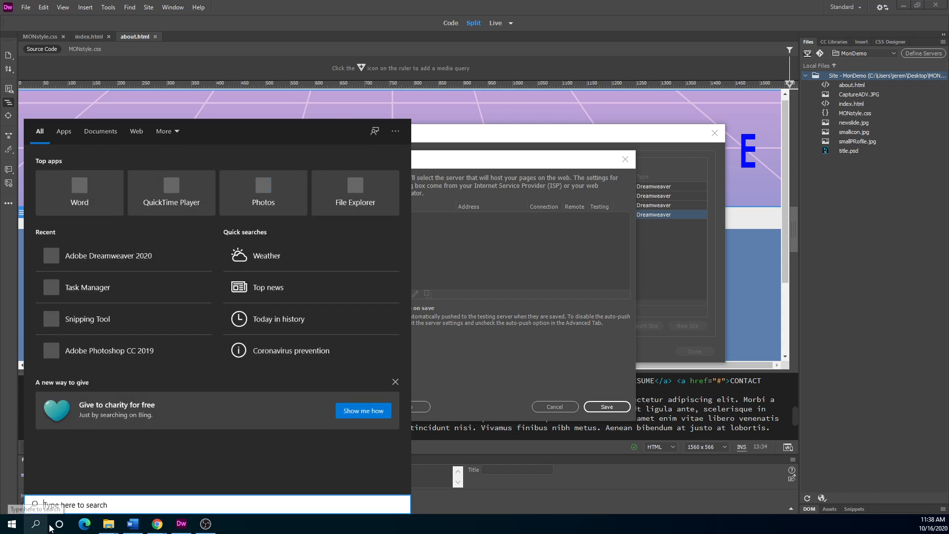
left_click(156, 527)
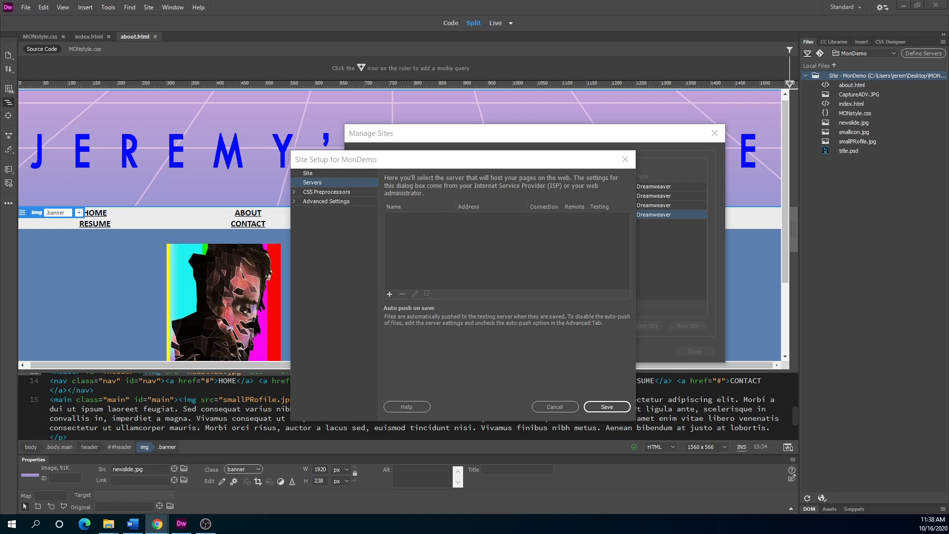
left_click_drag(0, 121, 303, 101)
scroll(384, 330, "down", 2)
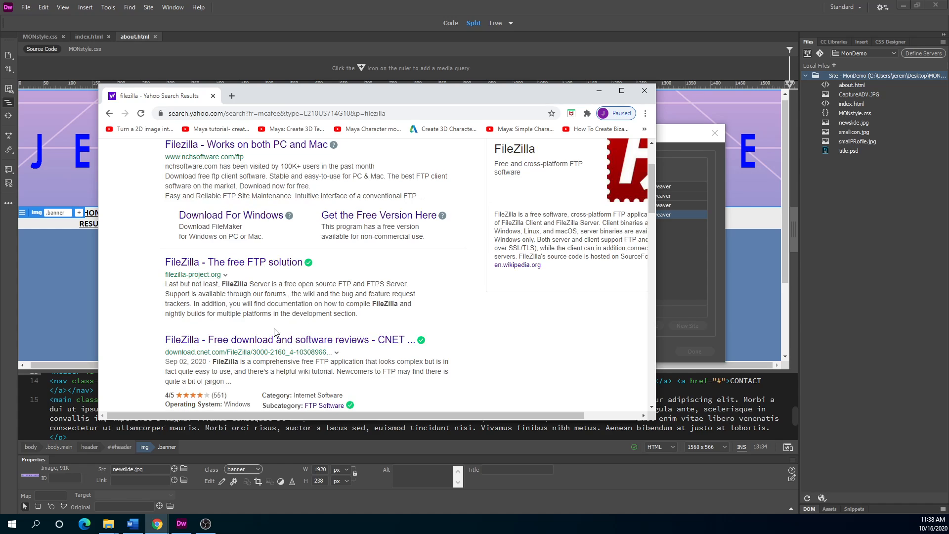
scroll(273, 333, "up", 2)
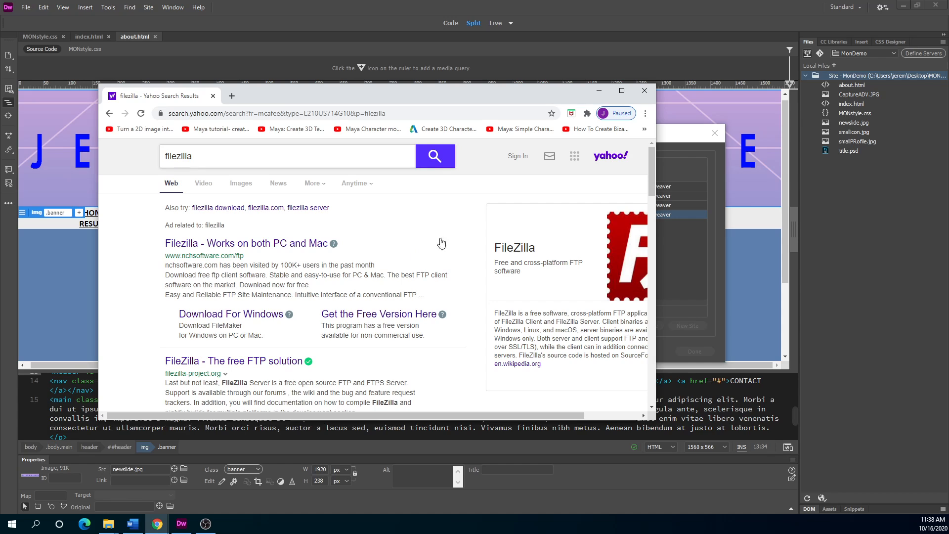
left_click_drag(656, 205, 794, 205)
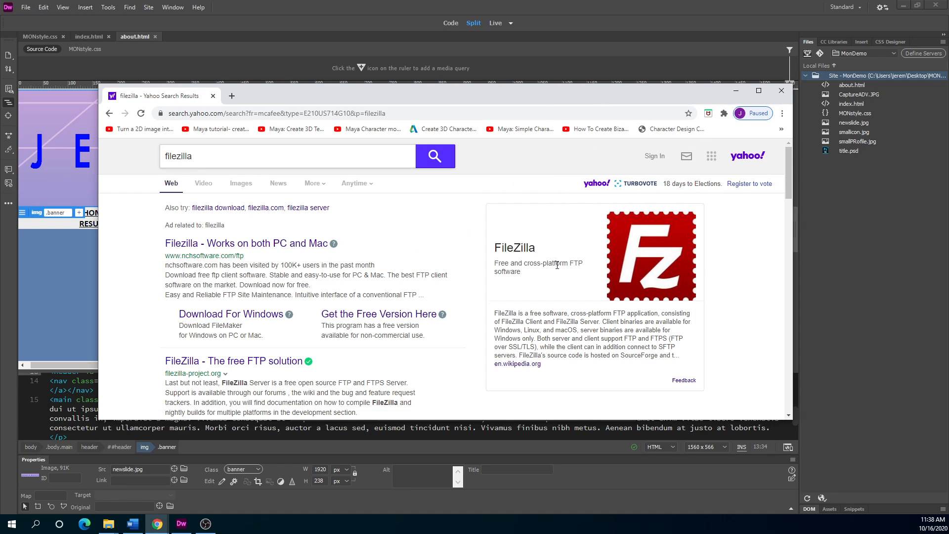
left_click_drag(494, 86, 462, 290)
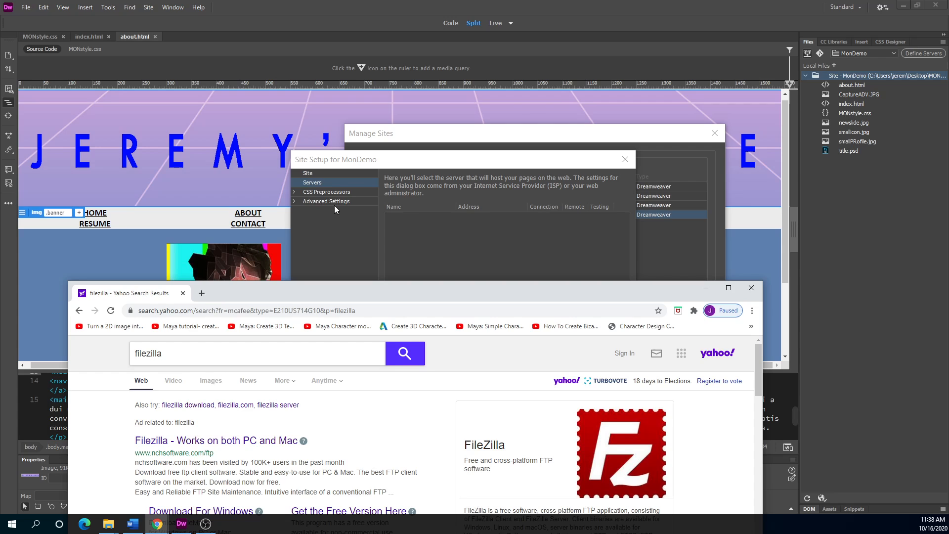
left_click_drag(388, 293, 0, 215)
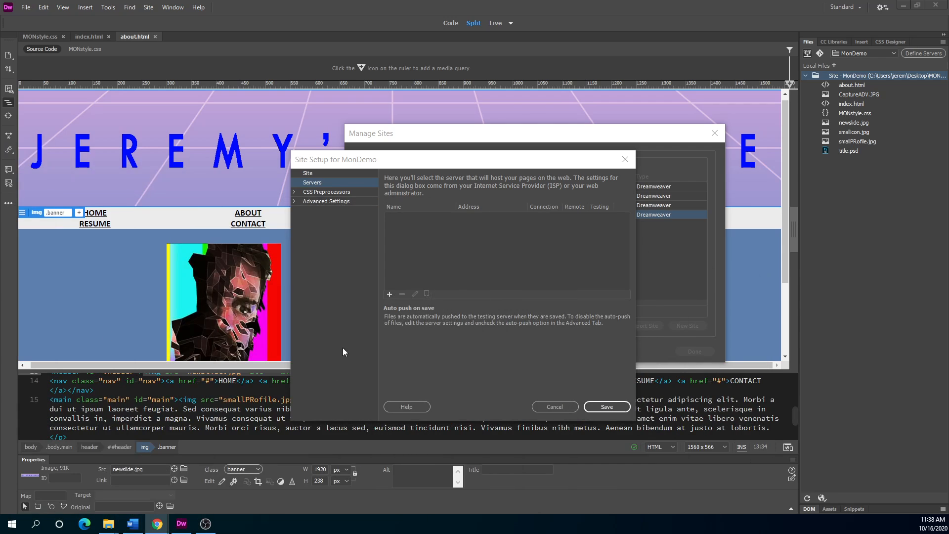
Add a new server and enter 50.62.115.1 as both its Server Name and FTP Address.
left_click(390, 293)
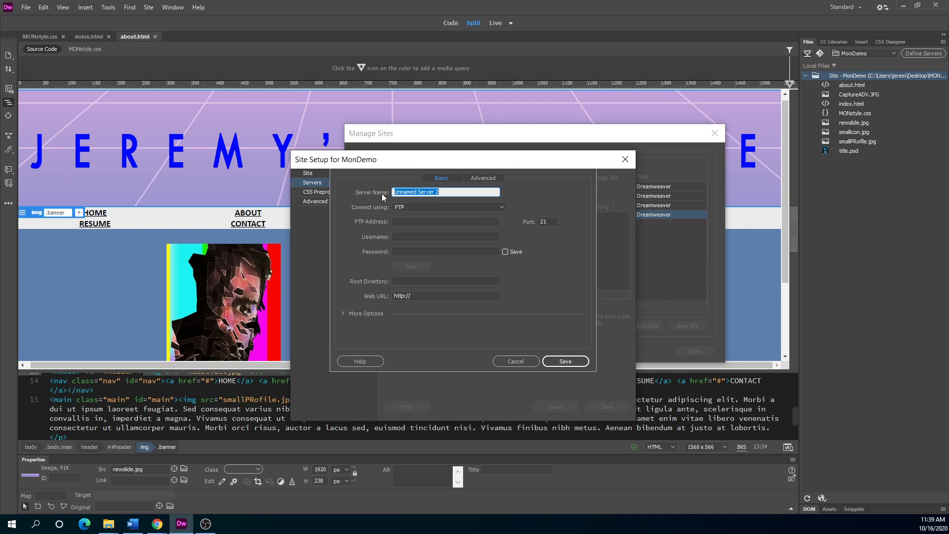
left_click_drag(424, 164, 293, 206)
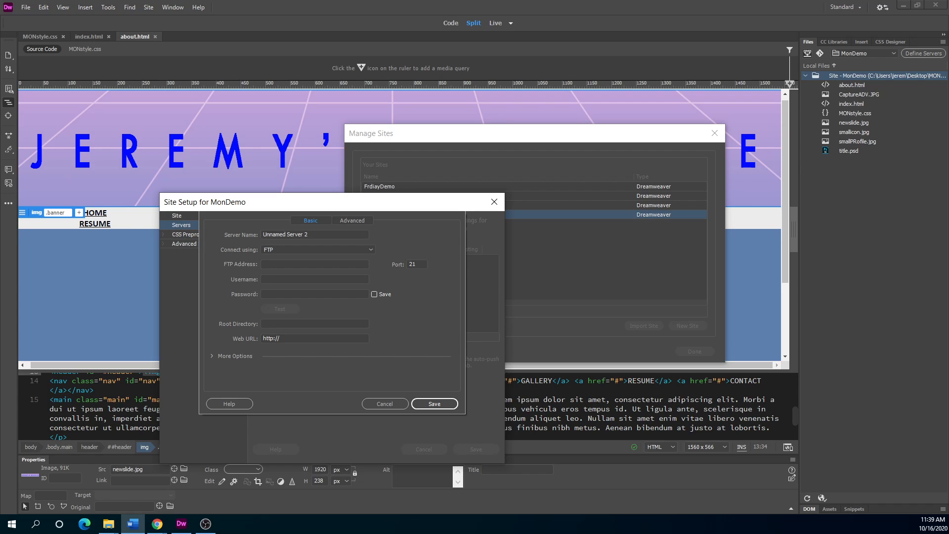
left_click(221, 219)
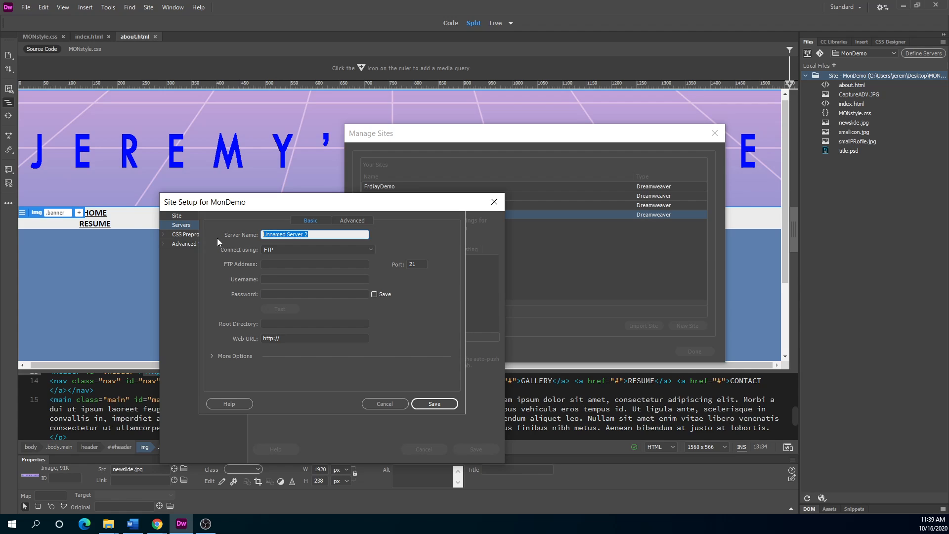
type("50.62.115.1")
left_click(278, 263)
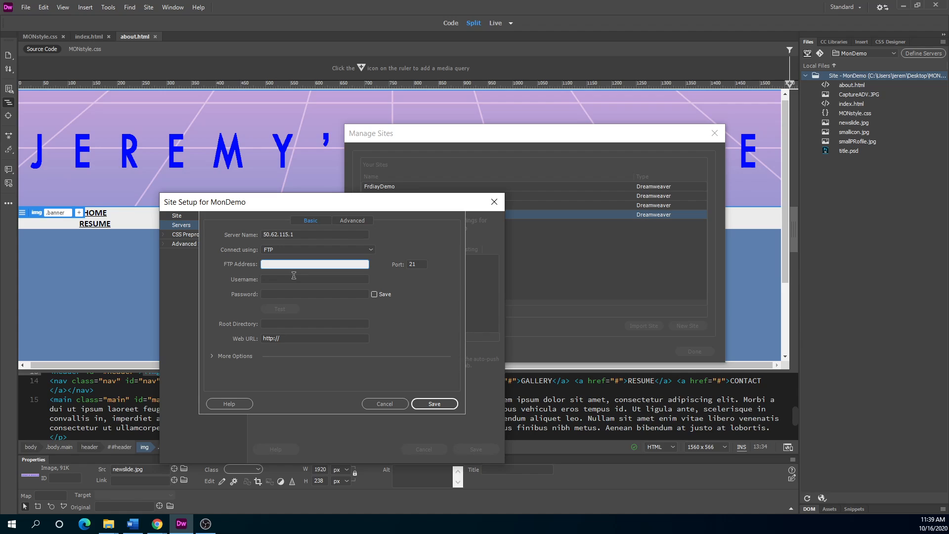
type("50.62.115.1")
key("Tab")
Enter the FTP username, then bring Chrome's GoDaddy Hosting Details into view.
left_click(287, 279)
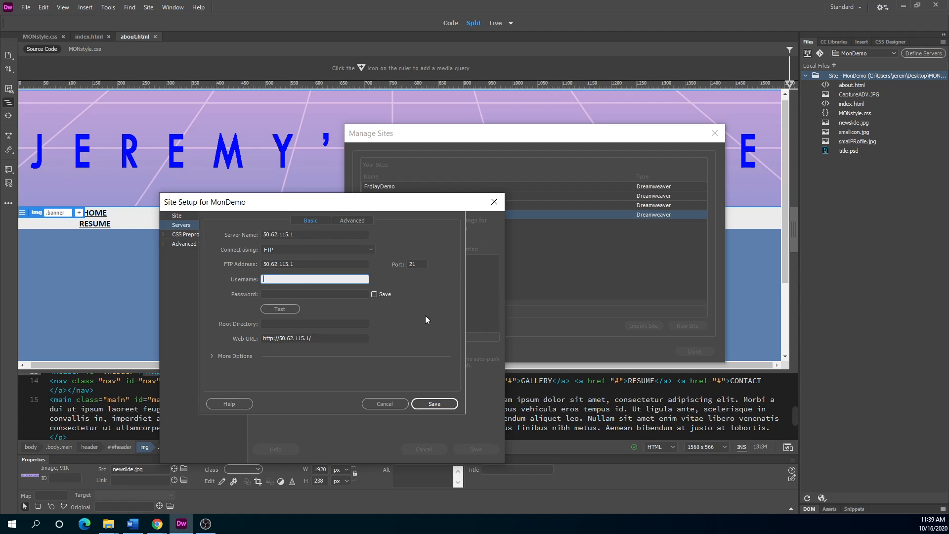
key("alt+Tab")
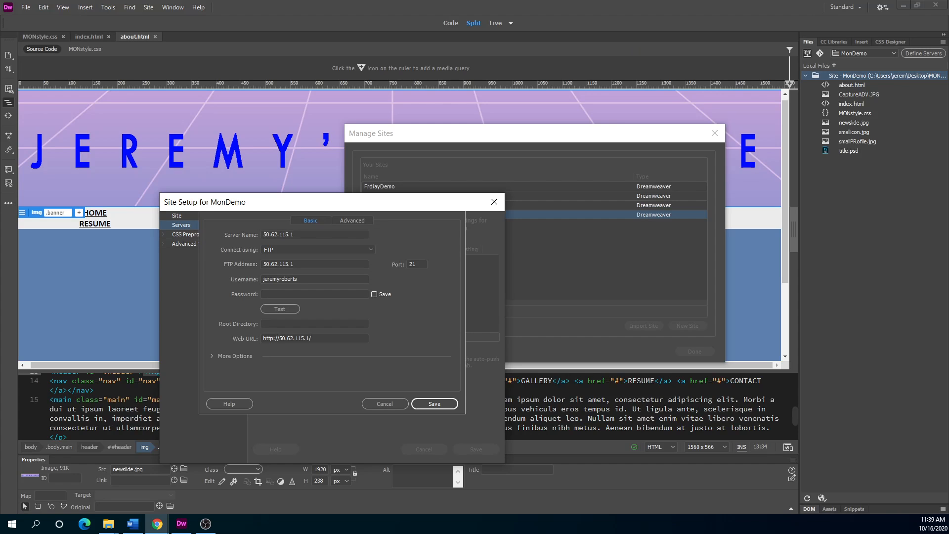
left_click_drag(0, 132, 438, 118)
Go back through the GoDaddy page history to the account's products page.
scroll(381, 292, "up", 2)
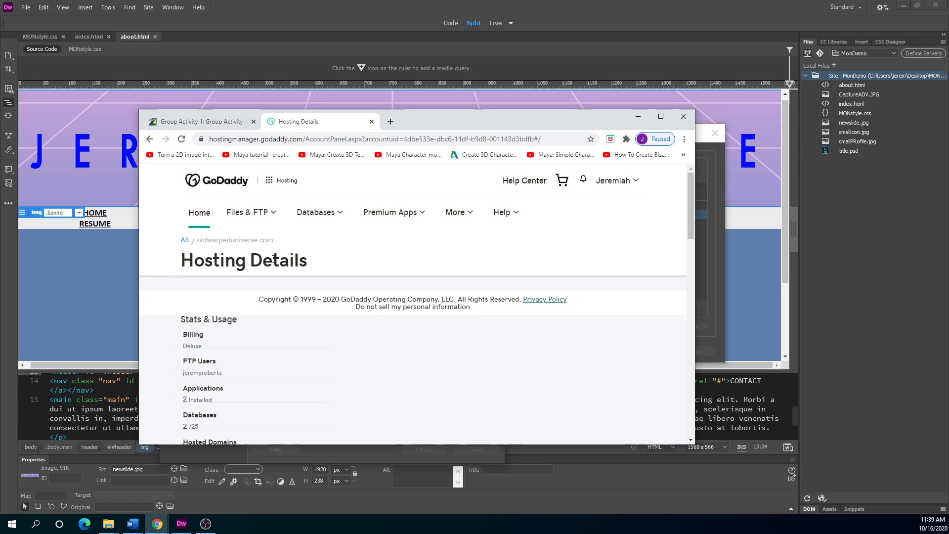
scroll(248, 348, "down", 1)
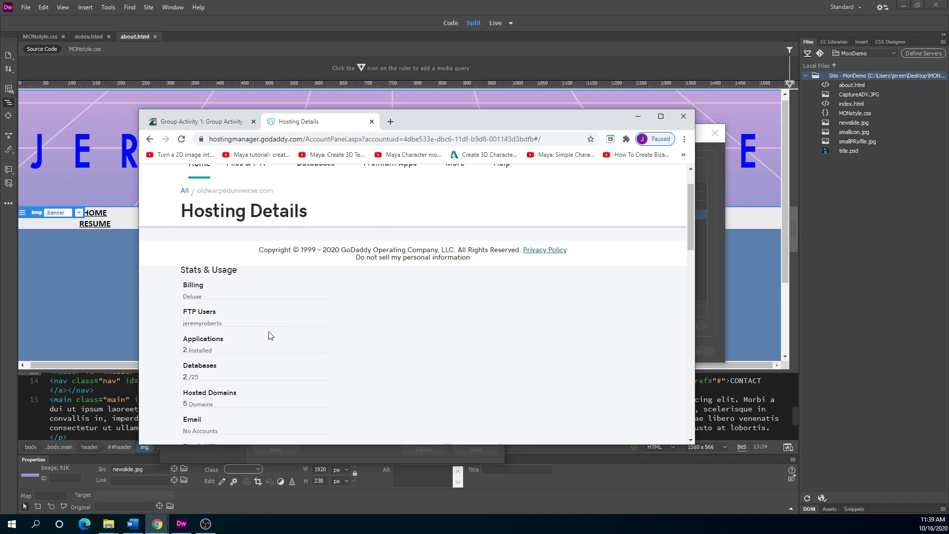
scroll(270, 336, "up", 1)
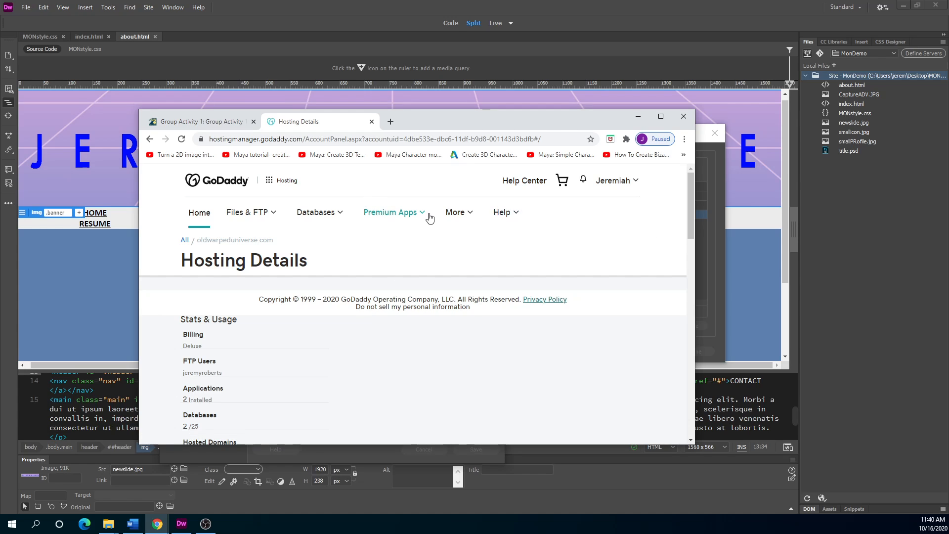
left_click(150, 139)
left_click(425, 367)
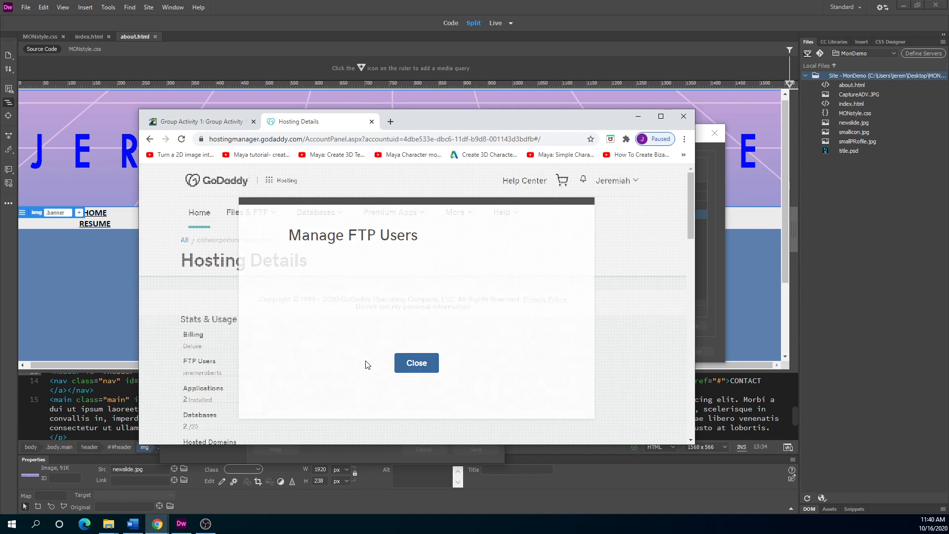
left_click(152, 143)
left_click(153, 143)
left_click(153, 143)
left_click(153, 143)
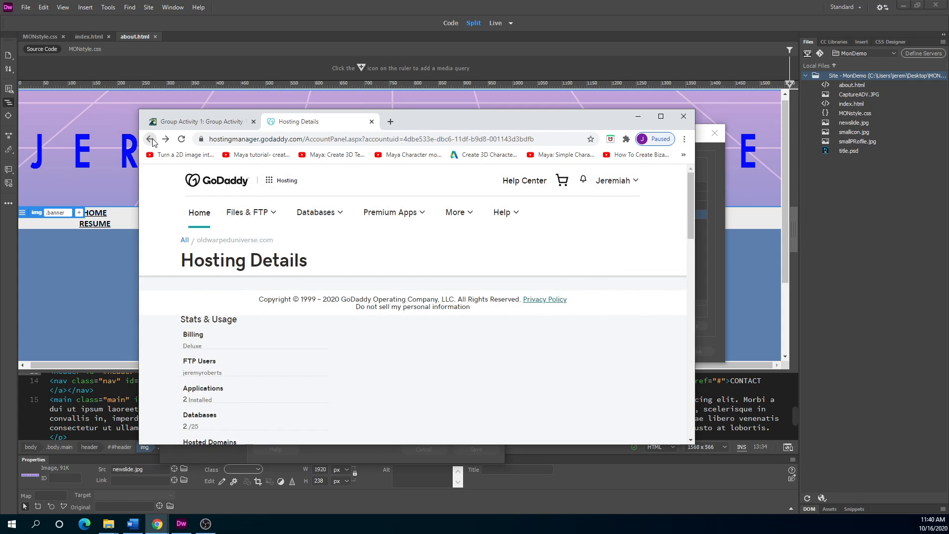
left_click(152, 143)
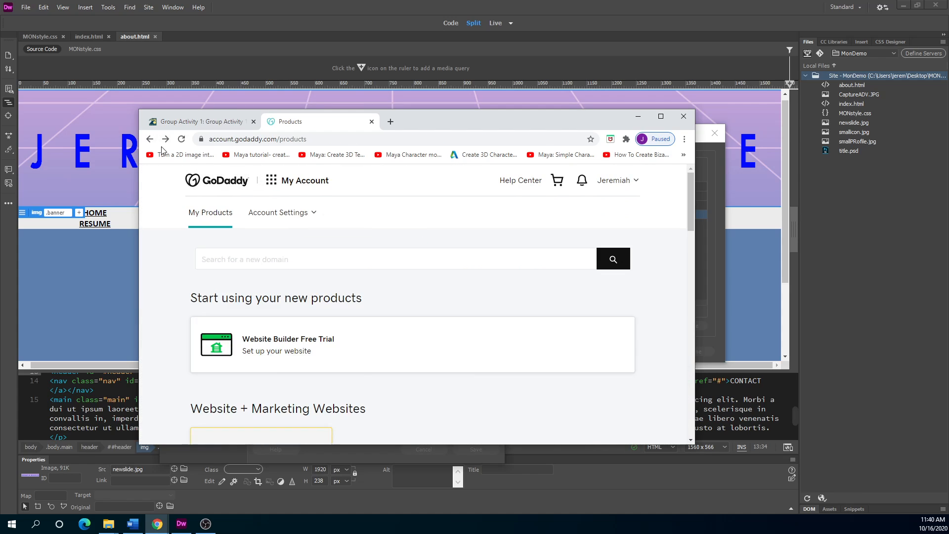
Expand Web Hosting and open management for the Deluxe Web Hosting Linux plan.
scroll(198, 396, "down", 3)
scroll(198, 396, "down", 10)
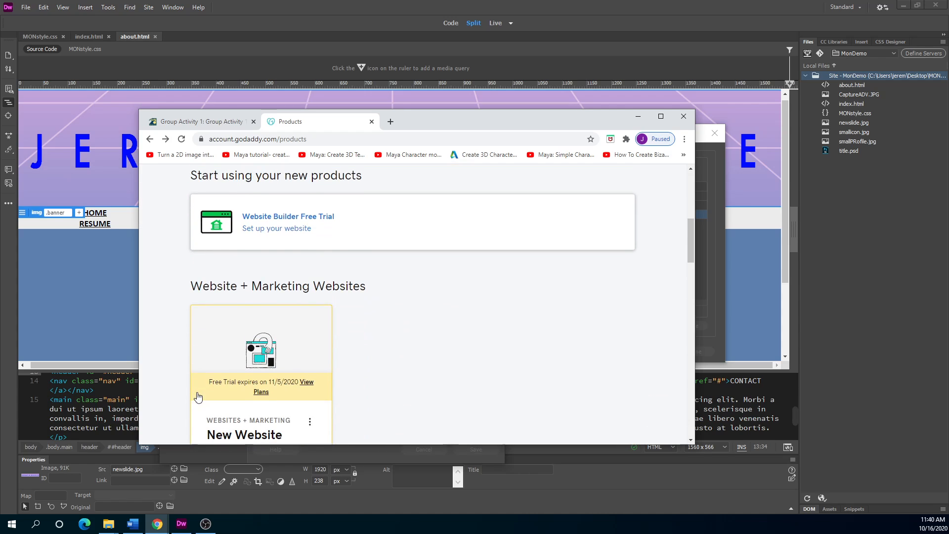
scroll(196, 397, "down", 5)
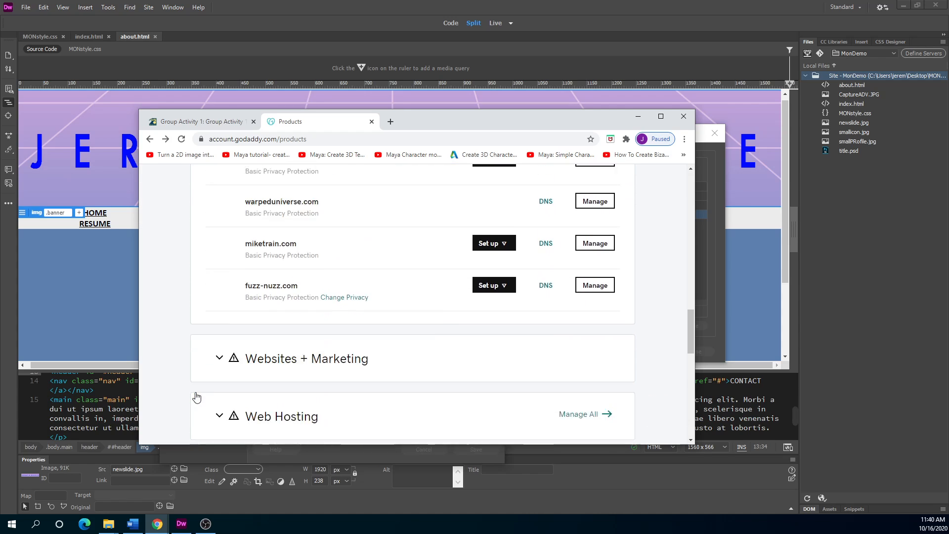
left_click(279, 262)
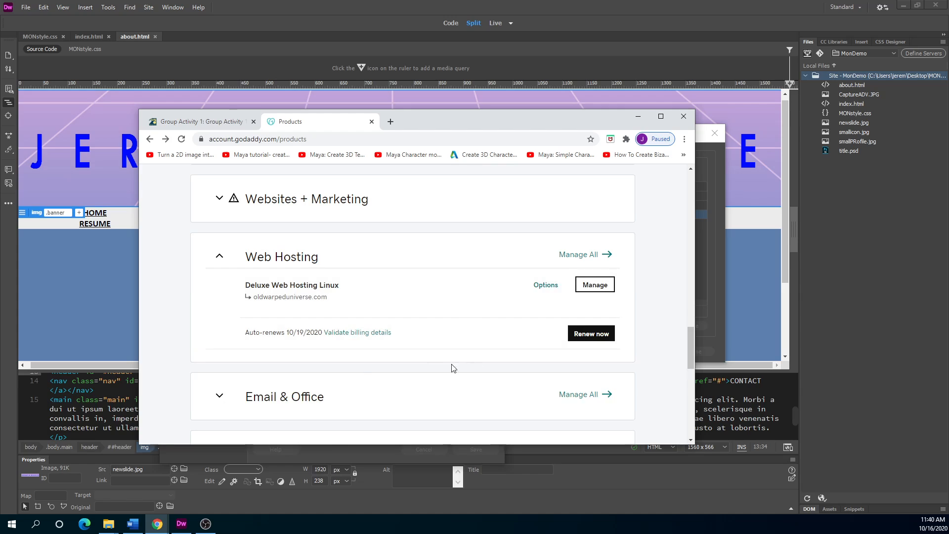
left_click(601, 289)
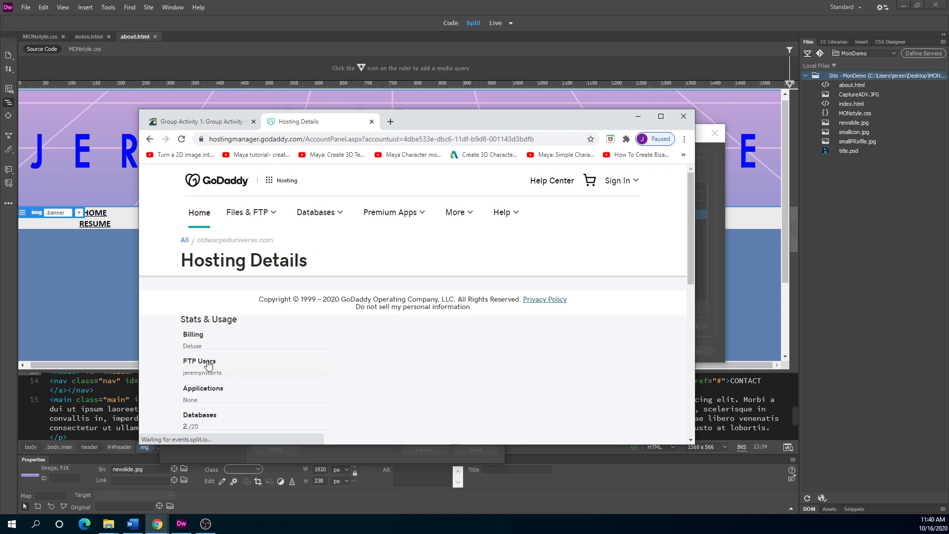
scroll(211, 311, "down", 2)
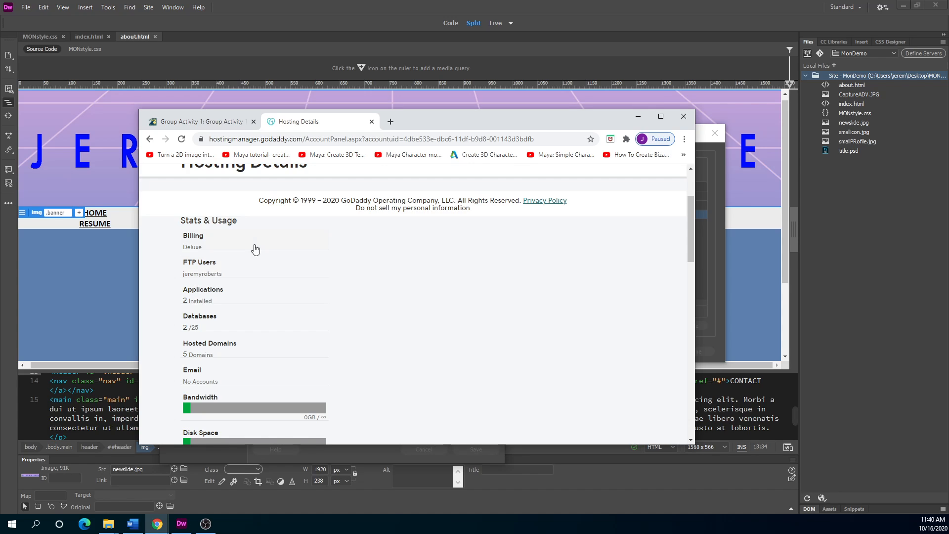
View the primary FTP user's details, then move Chrome aside to uncover Site Setup.
left_click_drag(449, 125, 0, 142)
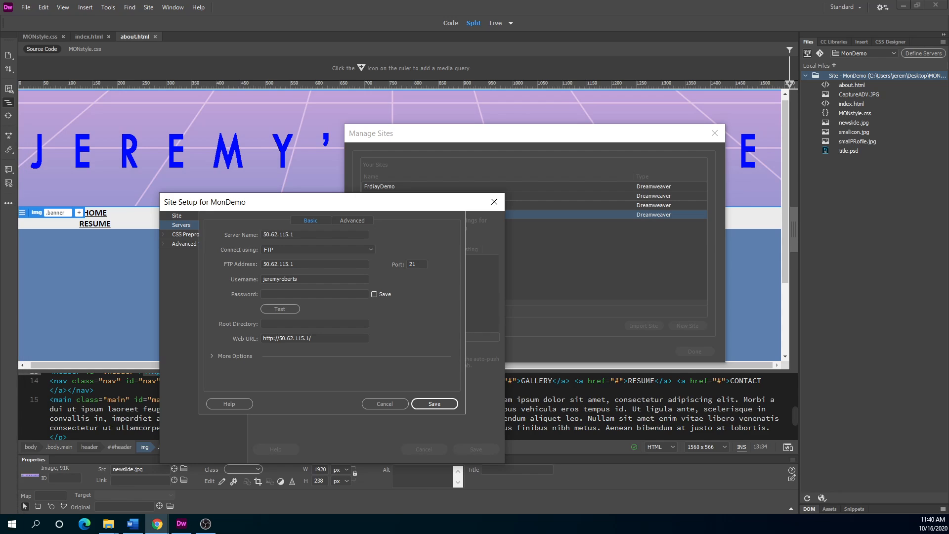
left_click(266, 294)
left_click_drag(0, 142, 369, 127)
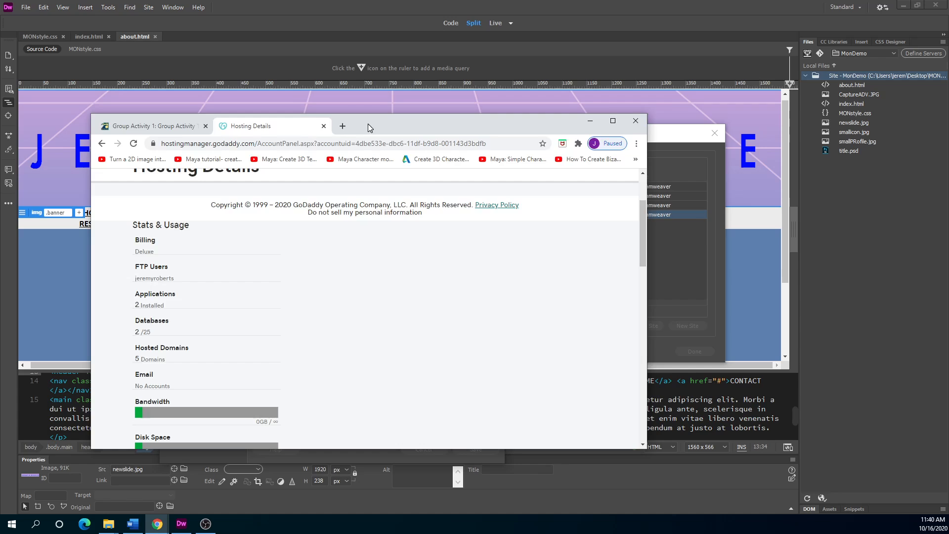
left_click(158, 271)
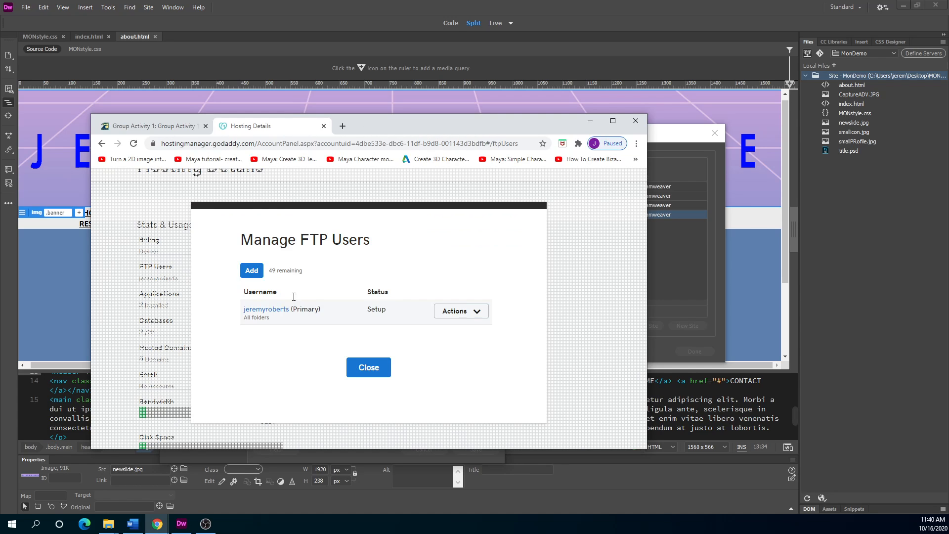
left_click(265, 309)
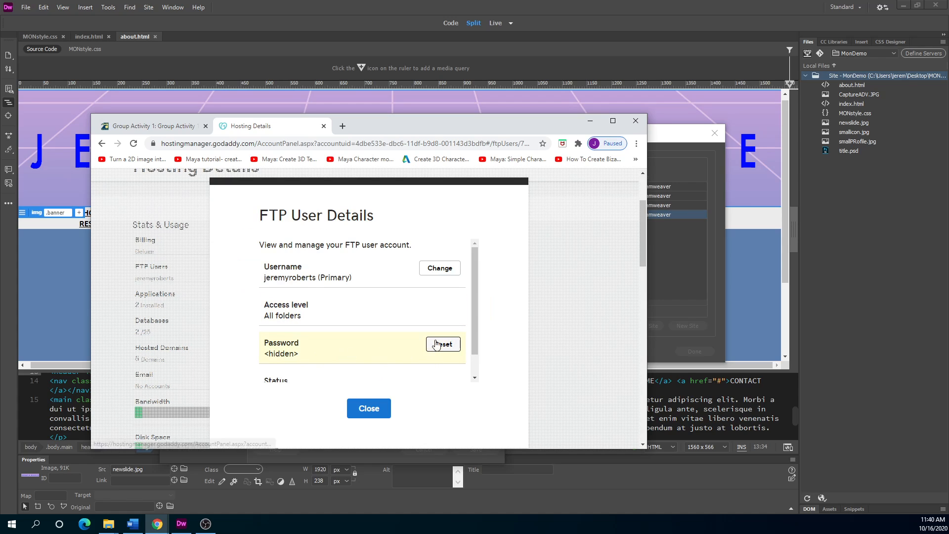
left_click_drag(386, 129, 0, 217)
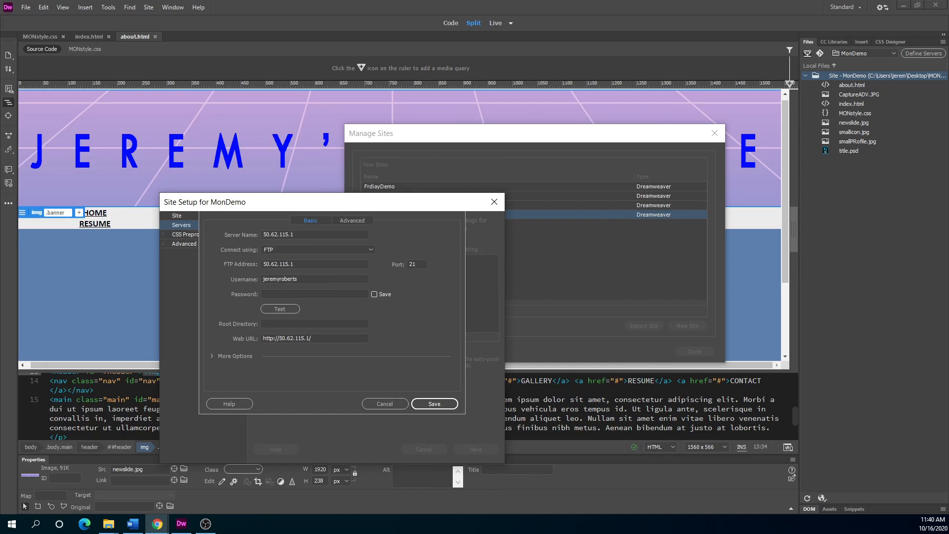
Enter the FTP password and run a connection test that reports success.
left_click(279, 292)
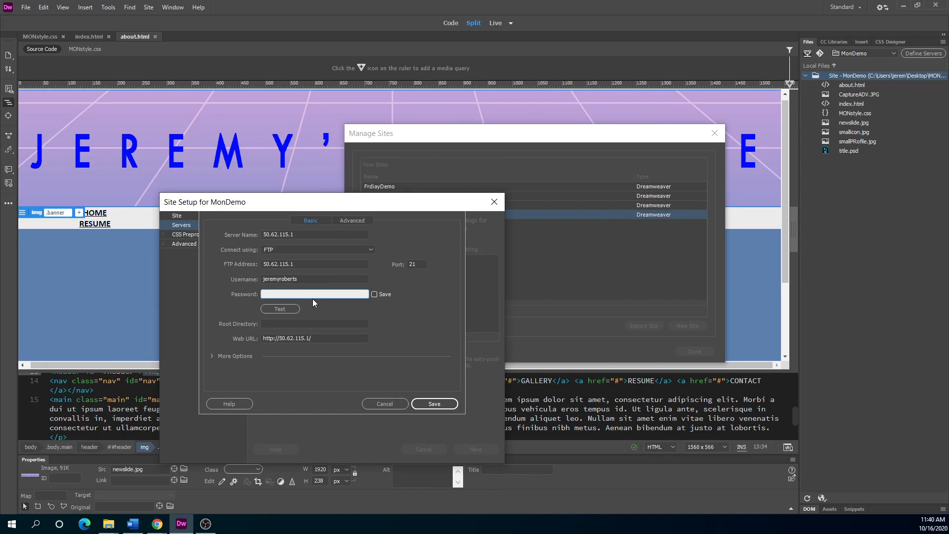
type("••")
left_click(283, 308)
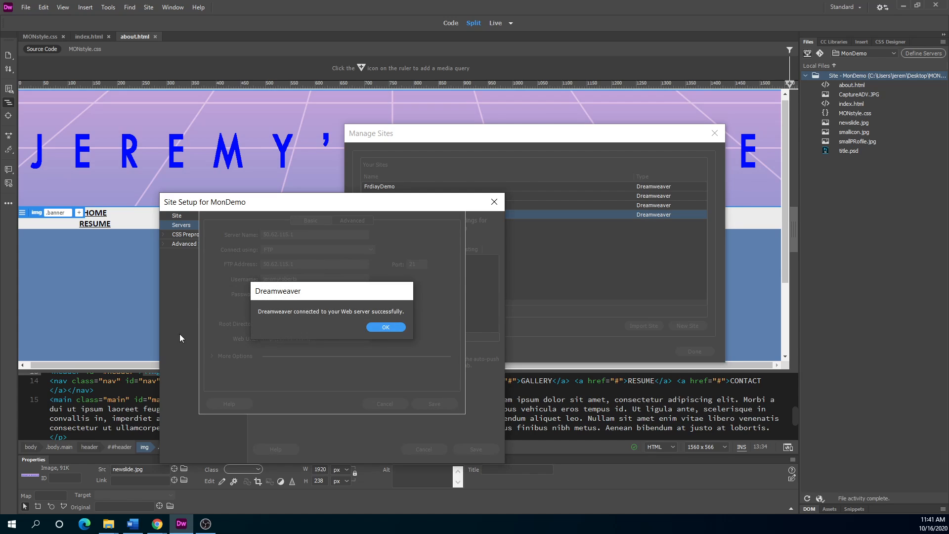
left_click(386, 327)
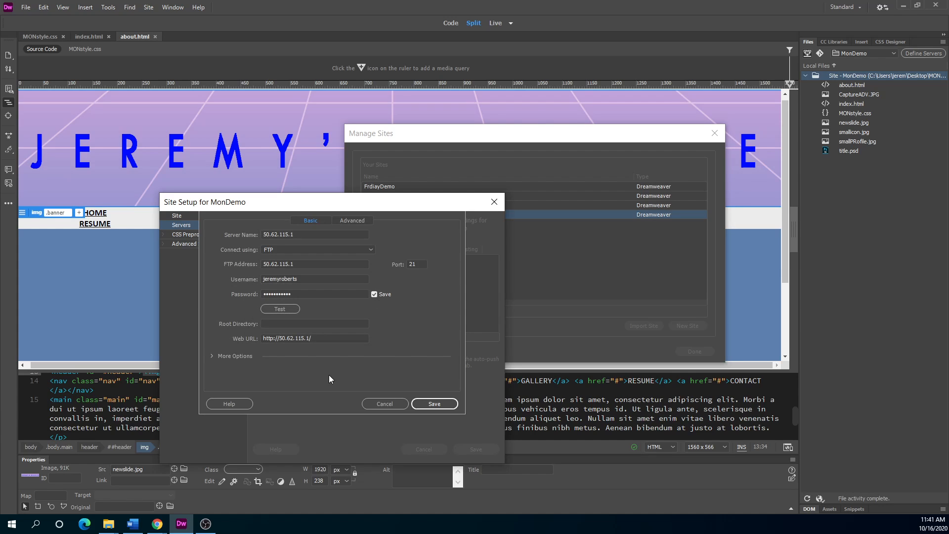
left_click_drag(410, 207, 392, 221)
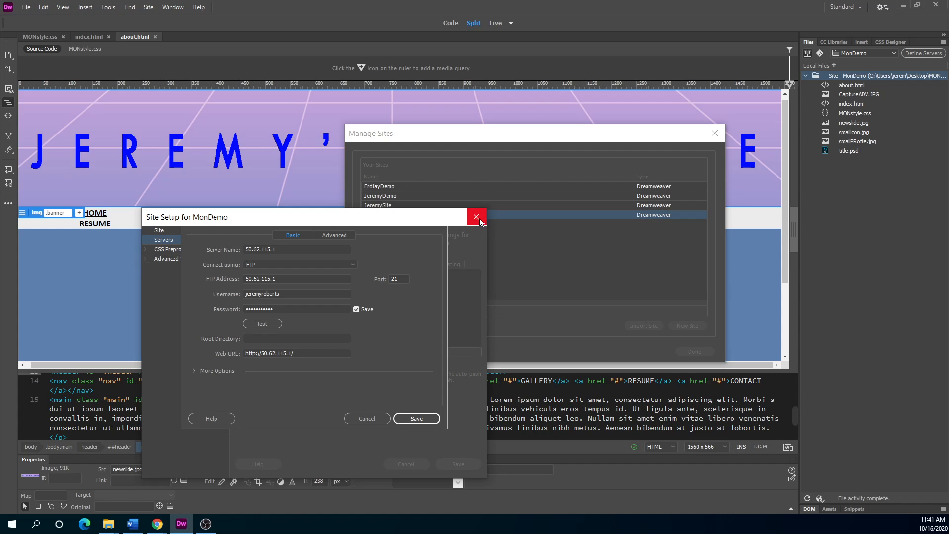
left_click_drag(410, 221, 495, 163)
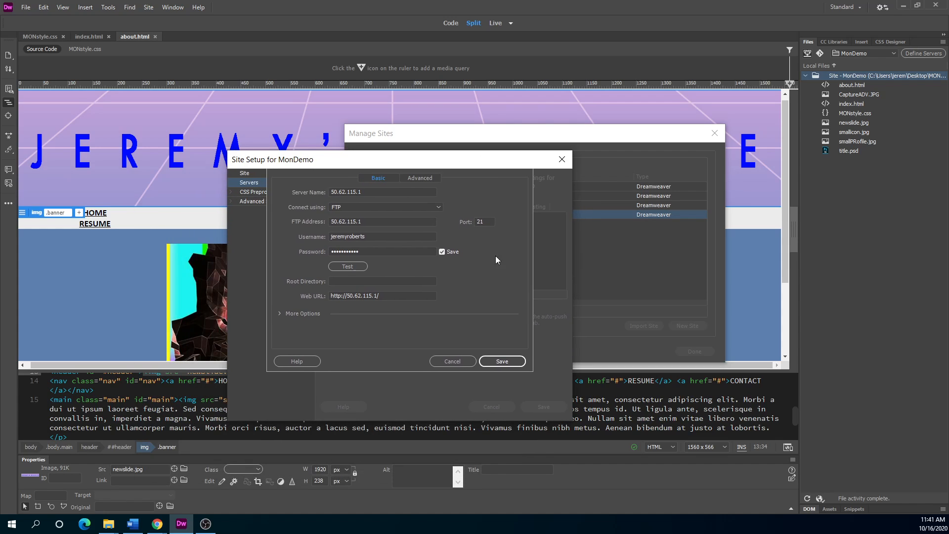
left_click(502, 361)
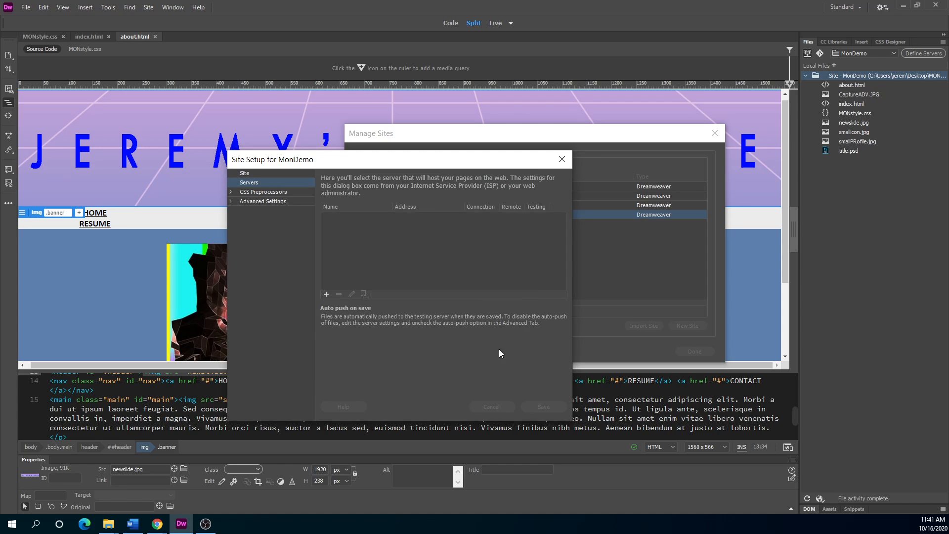
key("Return")
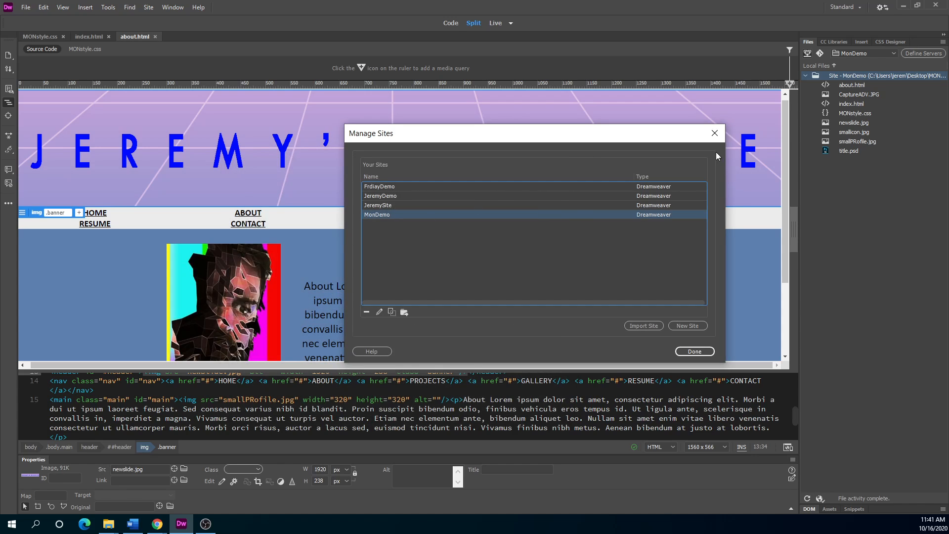
left_click_drag(581, 139, 472, 163)
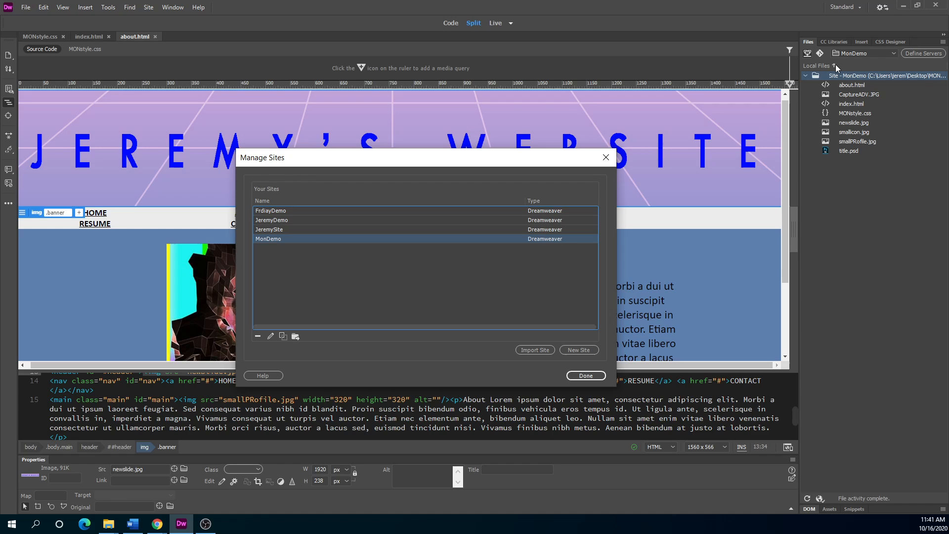
left_click(593, 376)
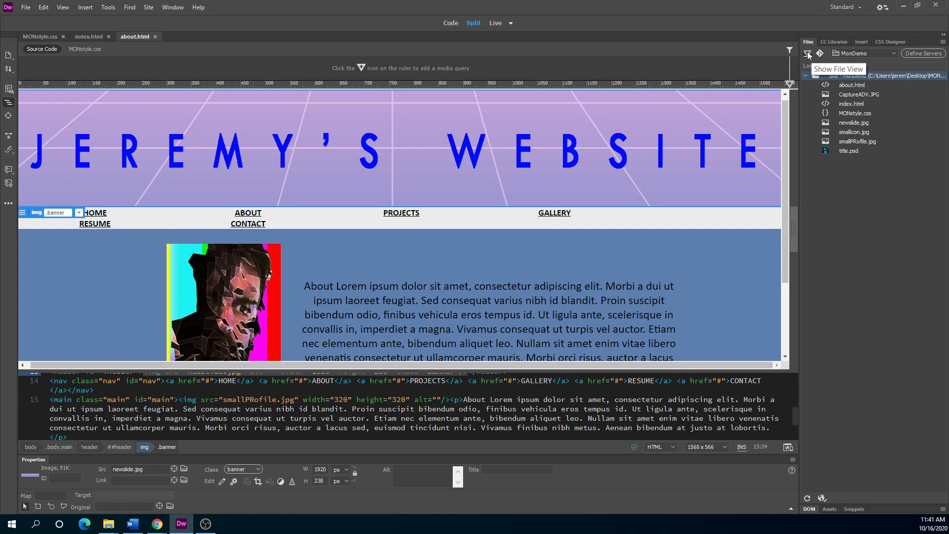
left_click(851, 85)
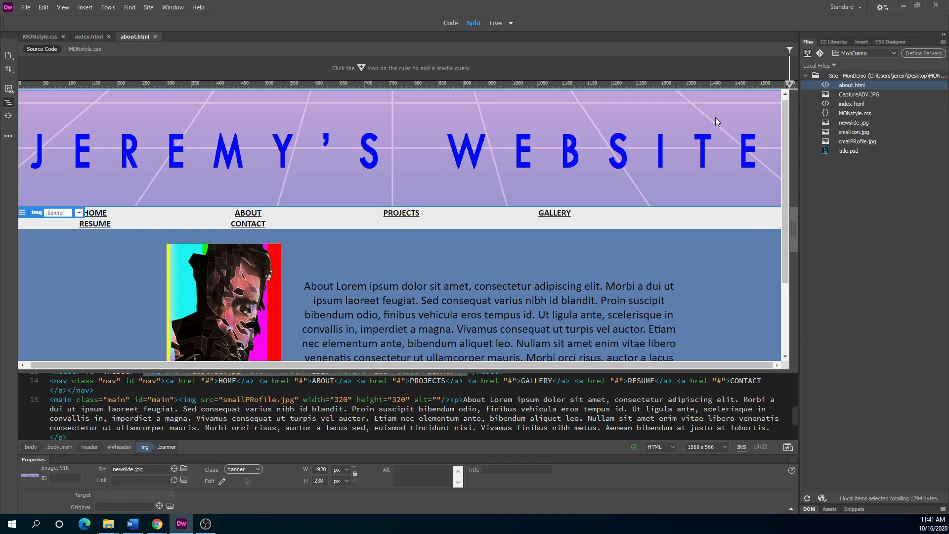
left_click(820, 53)
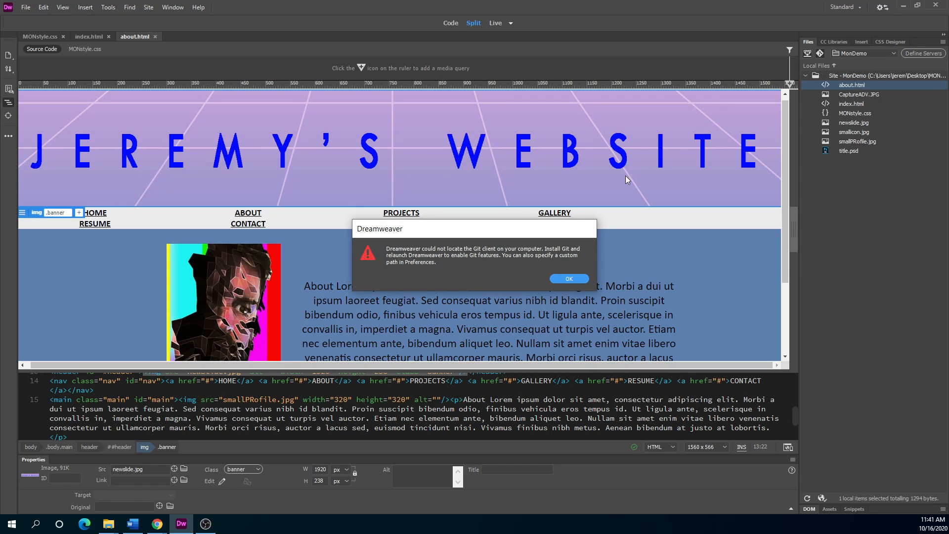
left_click(568, 279)
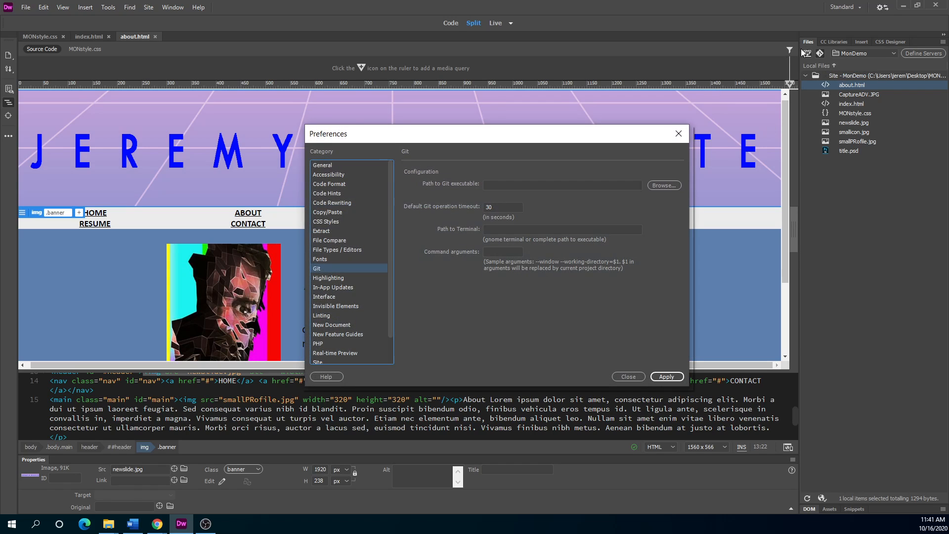
left_click(677, 134)
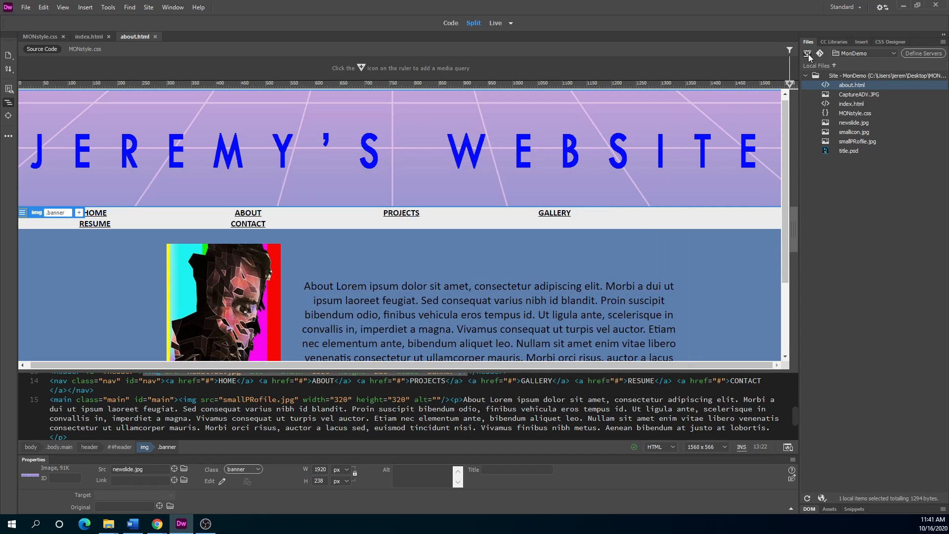
left_click(913, 54)
left_click_drag(455, 163, 1, 195)
left_click(829, 250)
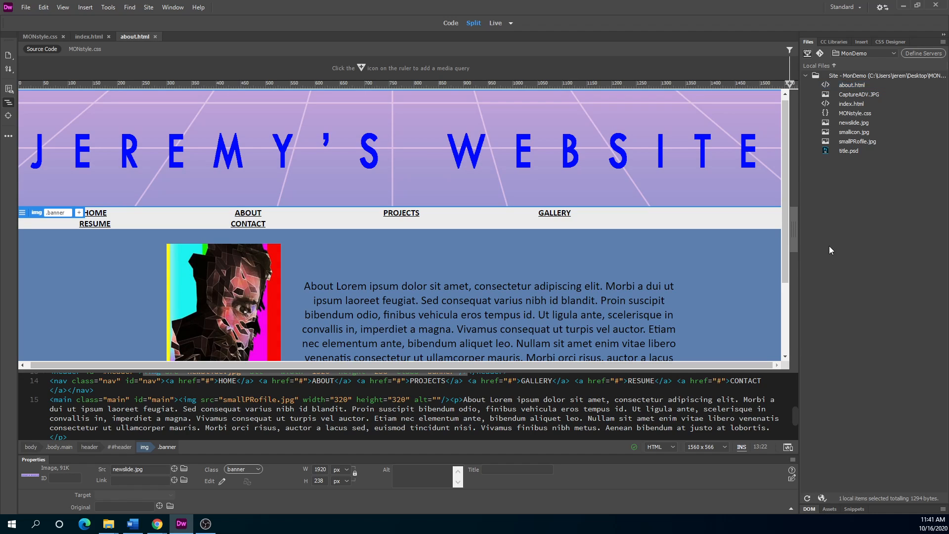
left_click(870, 105)
left_click(820, 53)
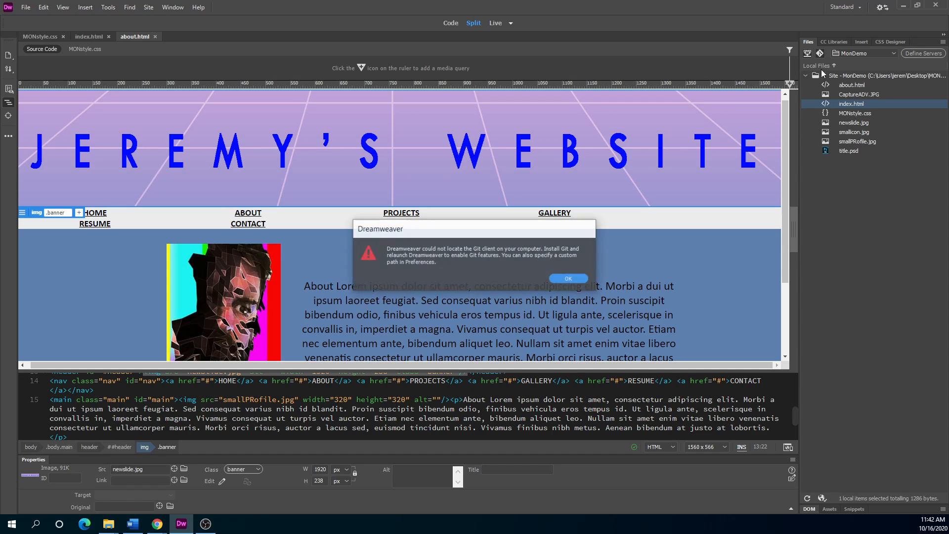
left_click(572, 278)
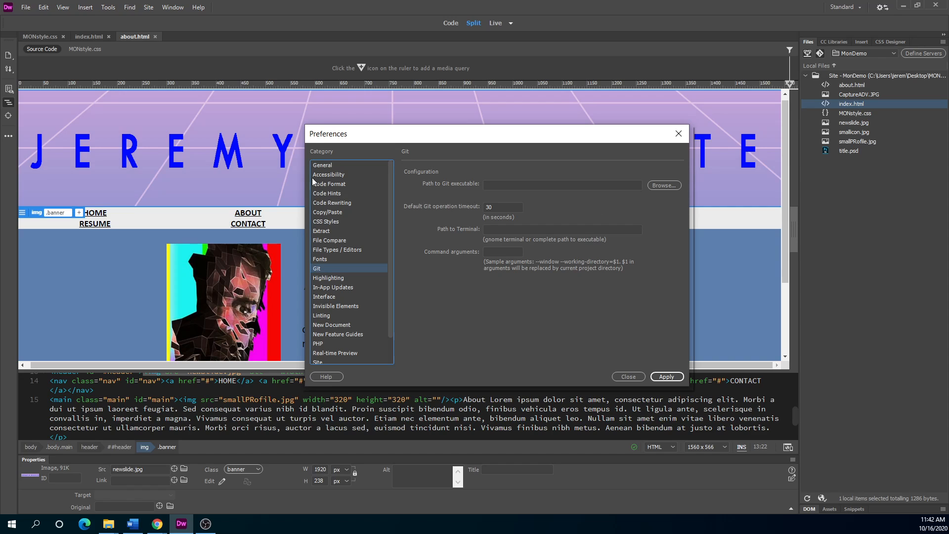
left_click(678, 133)
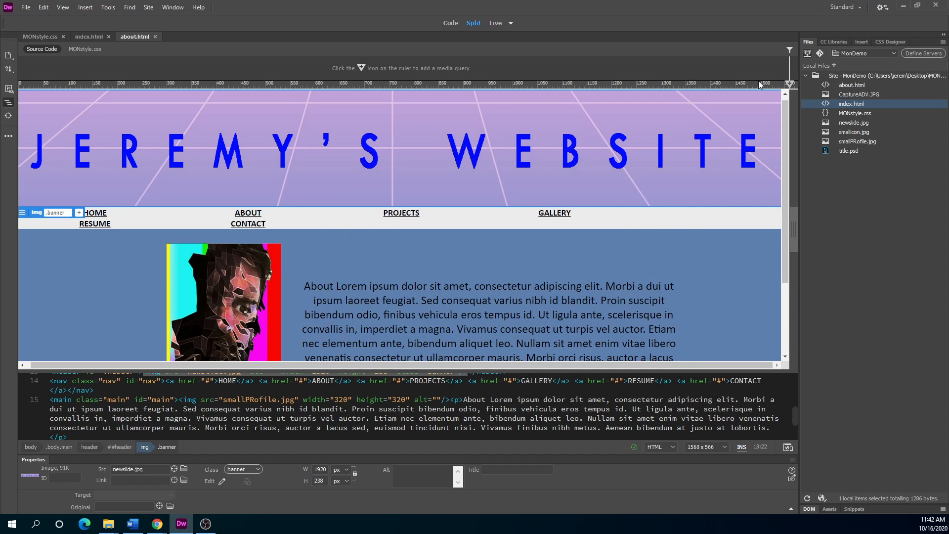
Open MonDemo's site setup from Manage Sites and add a new server.
left_click(150, 7)
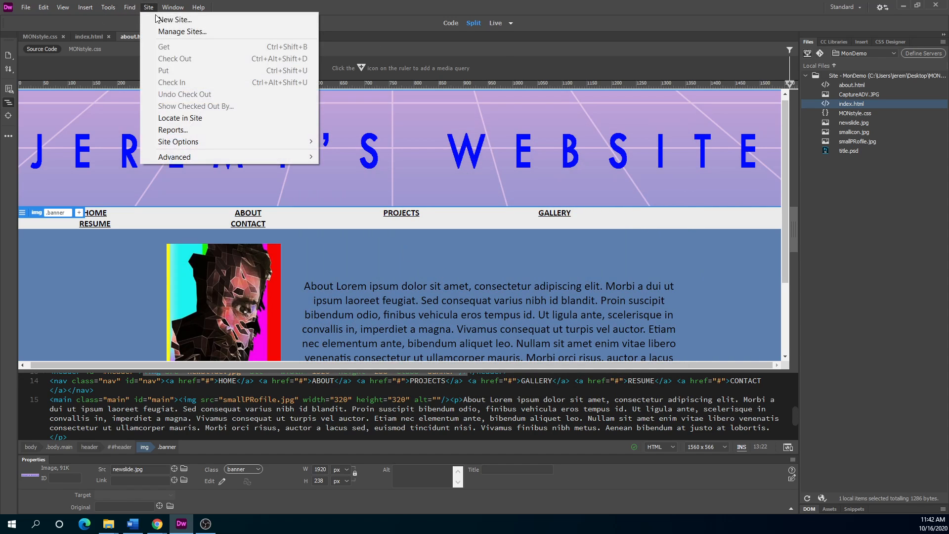
left_click(178, 31)
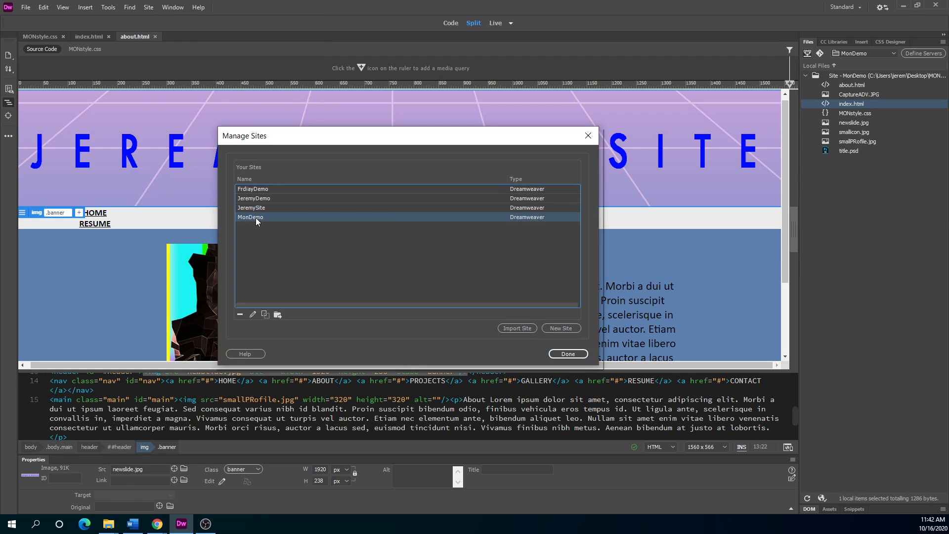
double_click(256, 217)
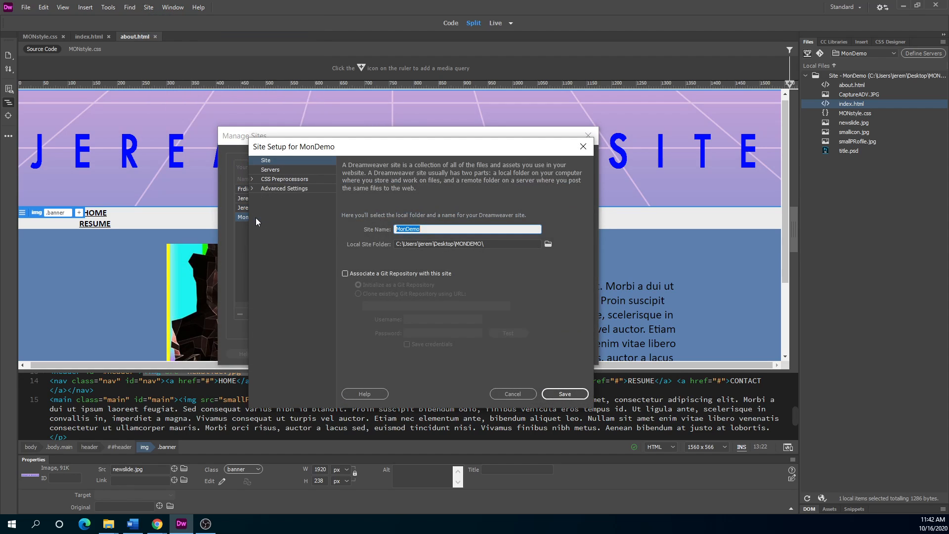
left_click(274, 169)
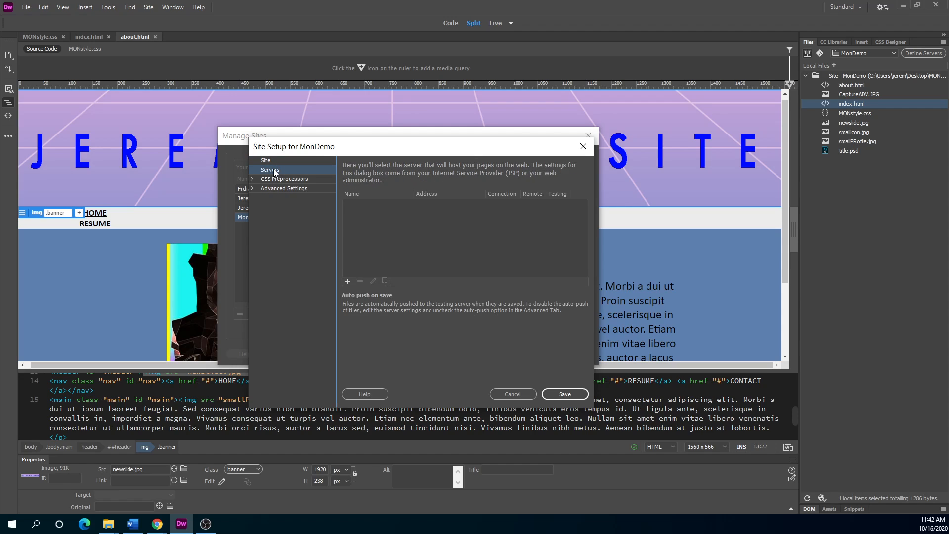
left_click(347, 280)
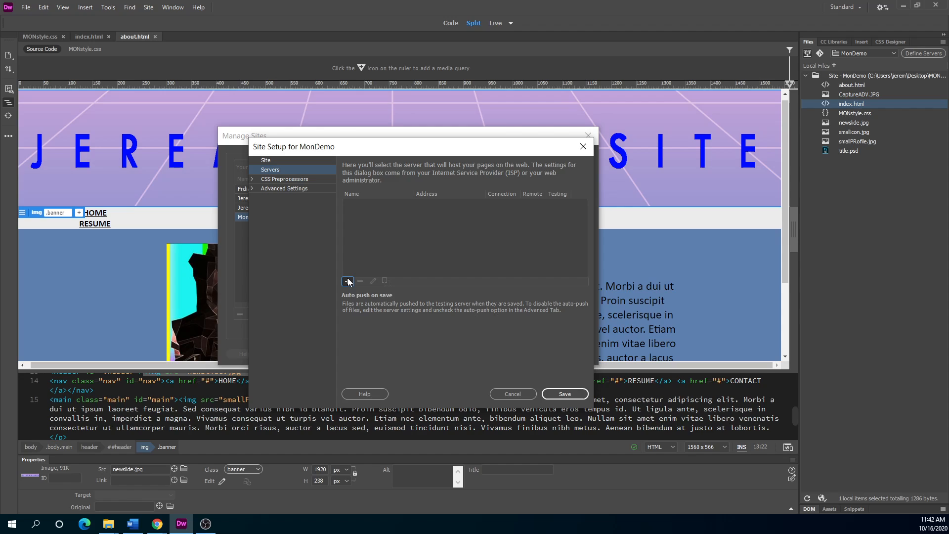
Name the server and set FTP address 50.62.115.1 with the FTP username and password.
left_click(405, 179)
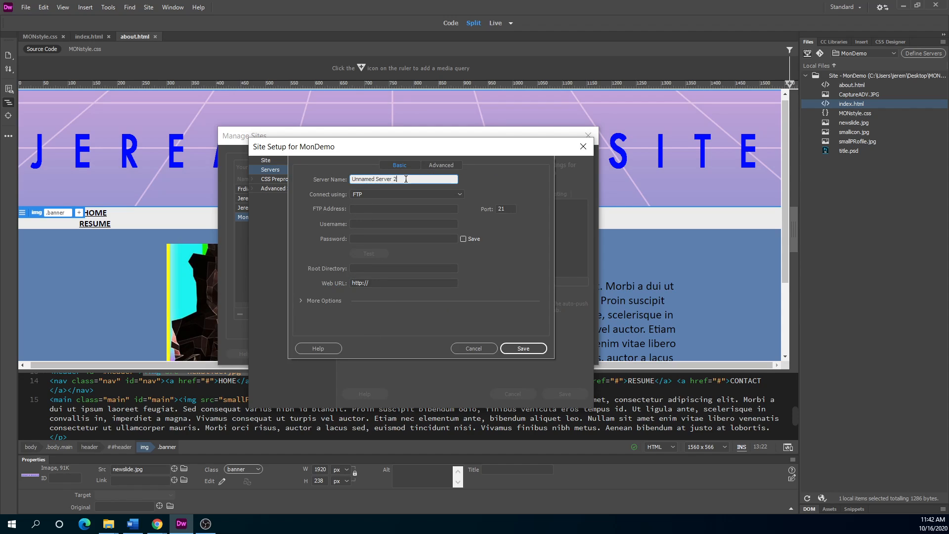
left_click_drag(410, 179, 289, 200)
type("50.62.115.1")
left_click(373, 209)
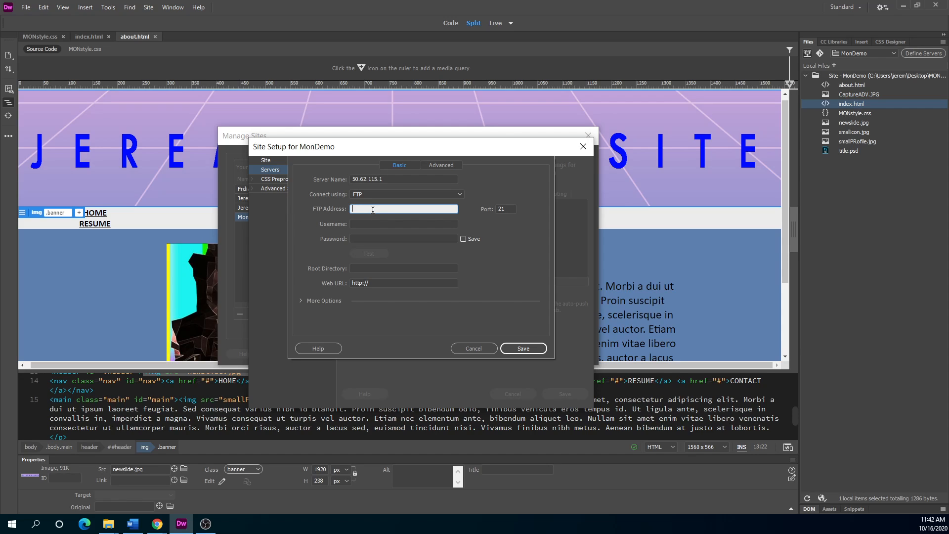
type("50.62.115.1")
left_click(364, 219)
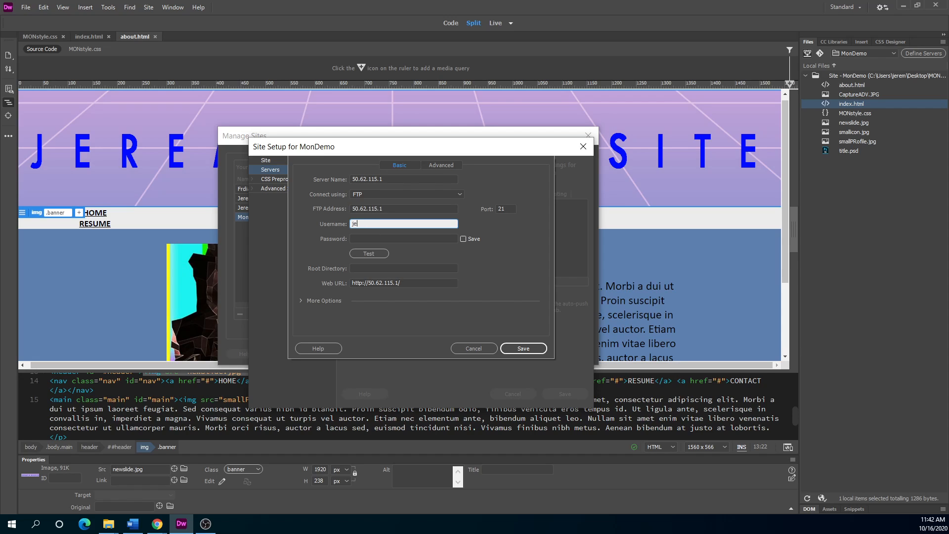
key("Tab")
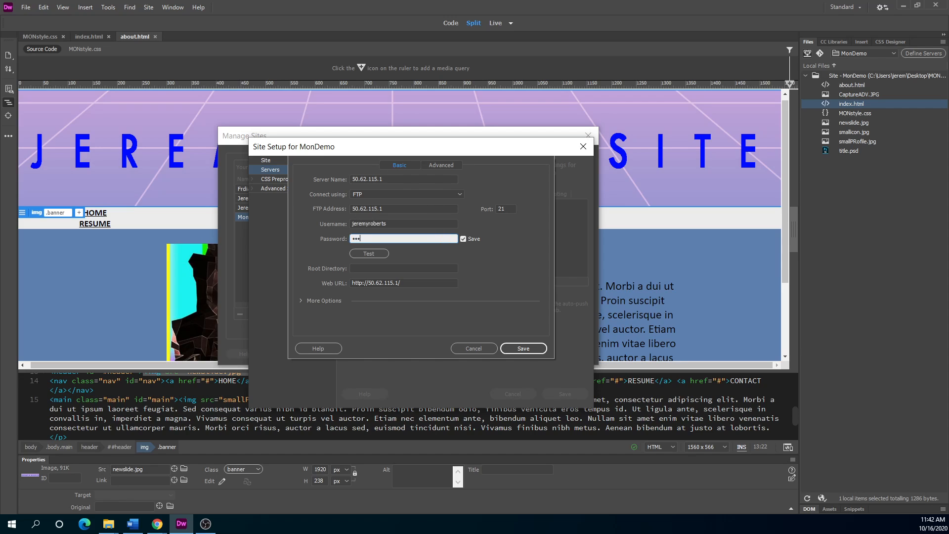
type("•••••••")
Test the connection, save the server and site setup, and close Manage Sites.
left_click(369, 256)
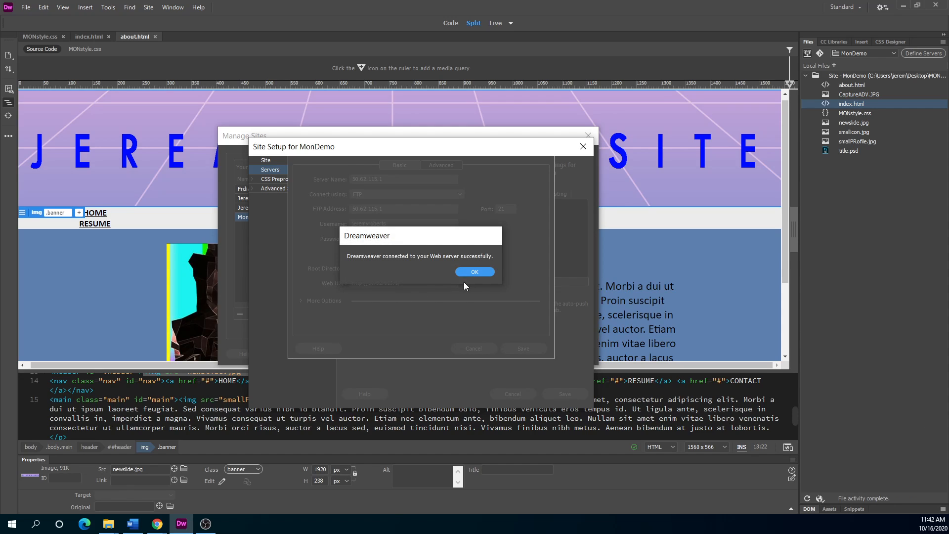
left_click(487, 272)
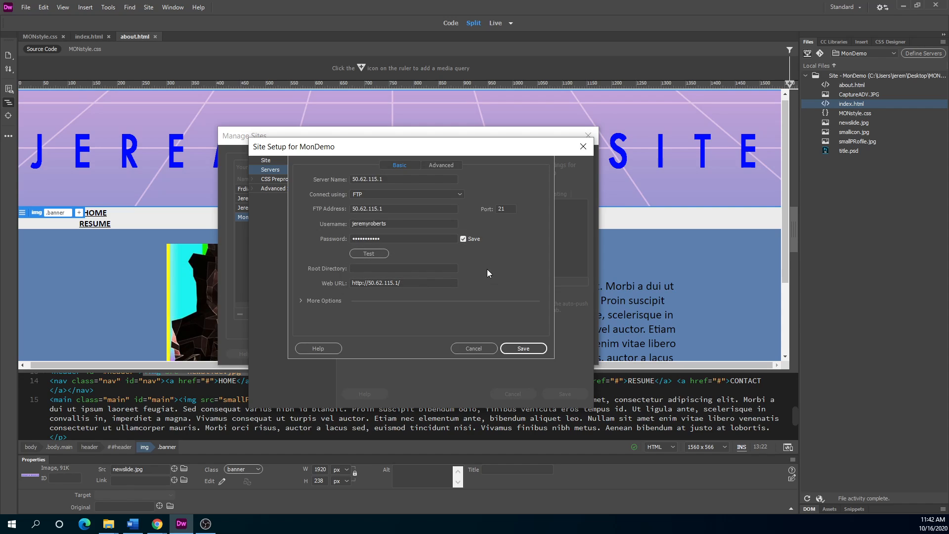
left_click(520, 350)
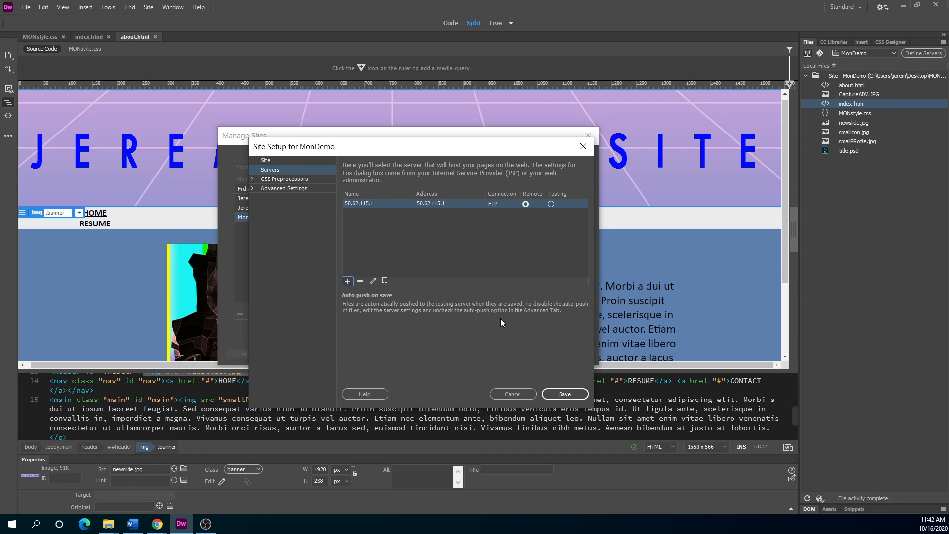
left_click(403, 218)
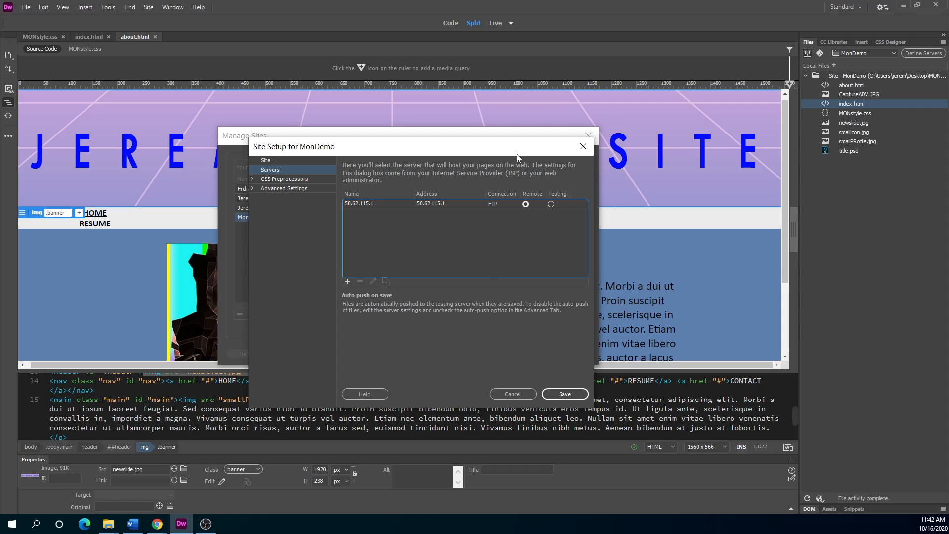
left_click_drag(503, 151, 483, 165)
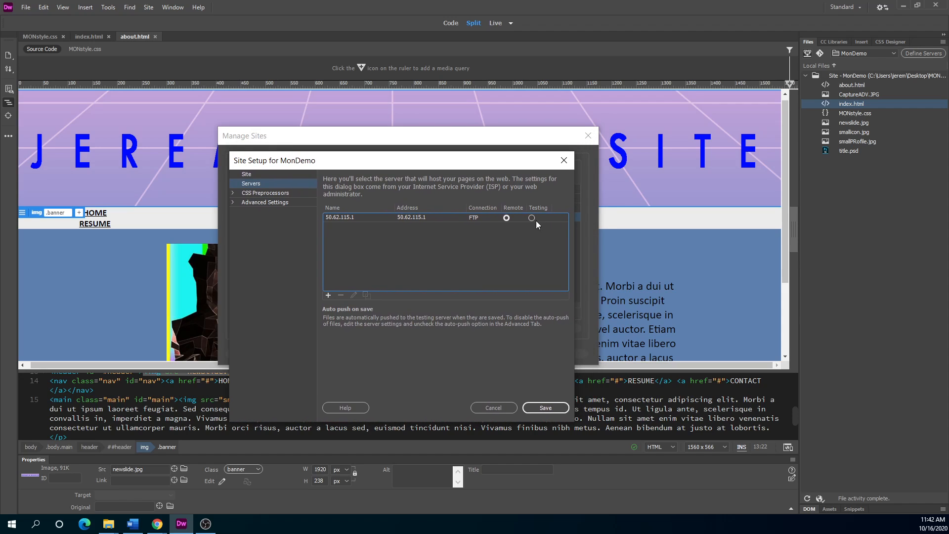
left_click(556, 408)
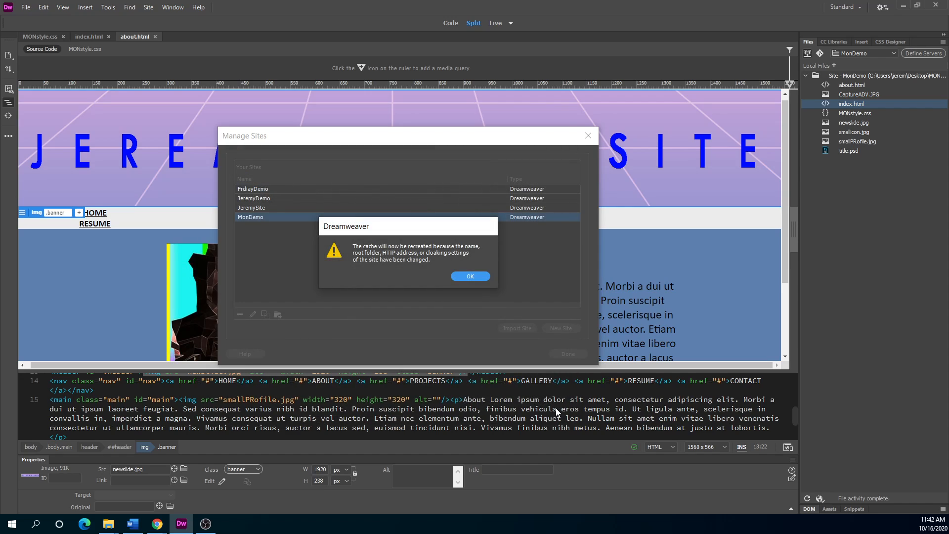
left_click(468, 276)
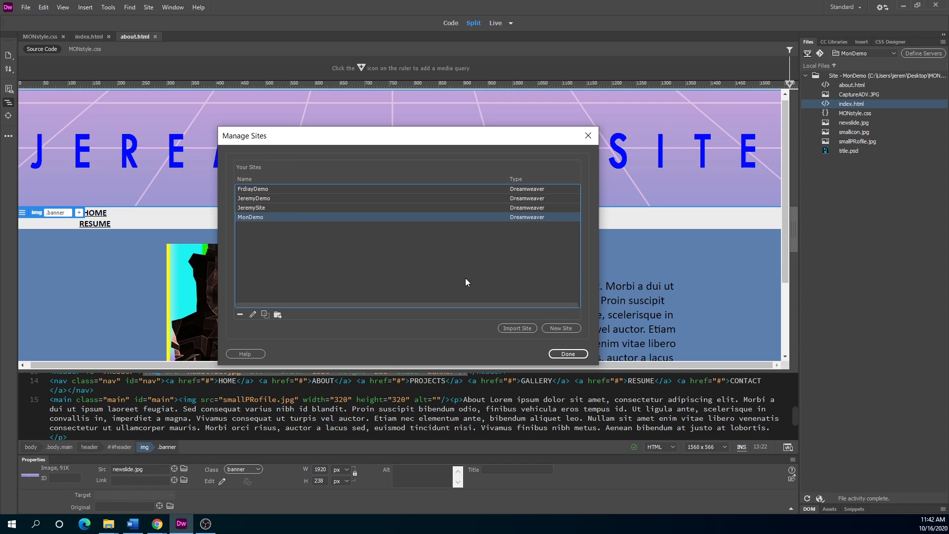
left_click(566, 353)
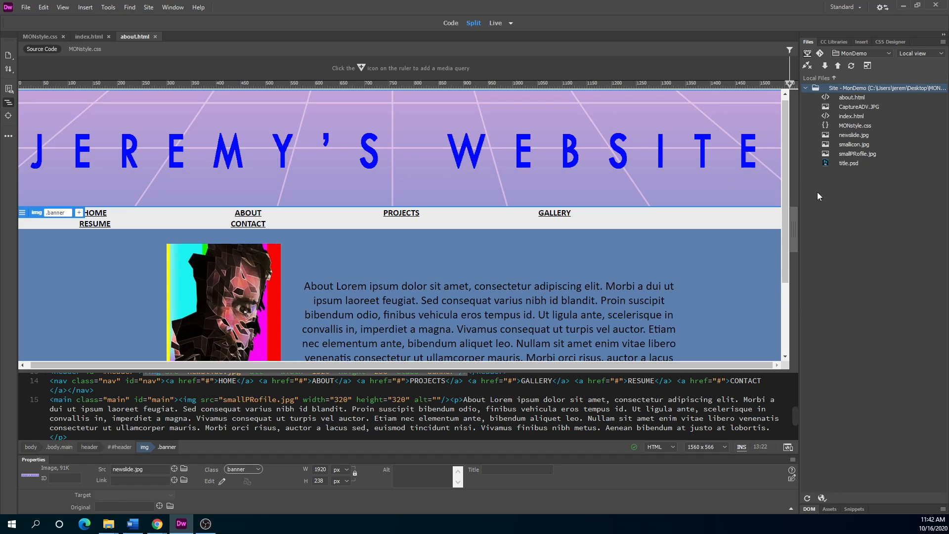
left_click(808, 66)
left_click(888, 53)
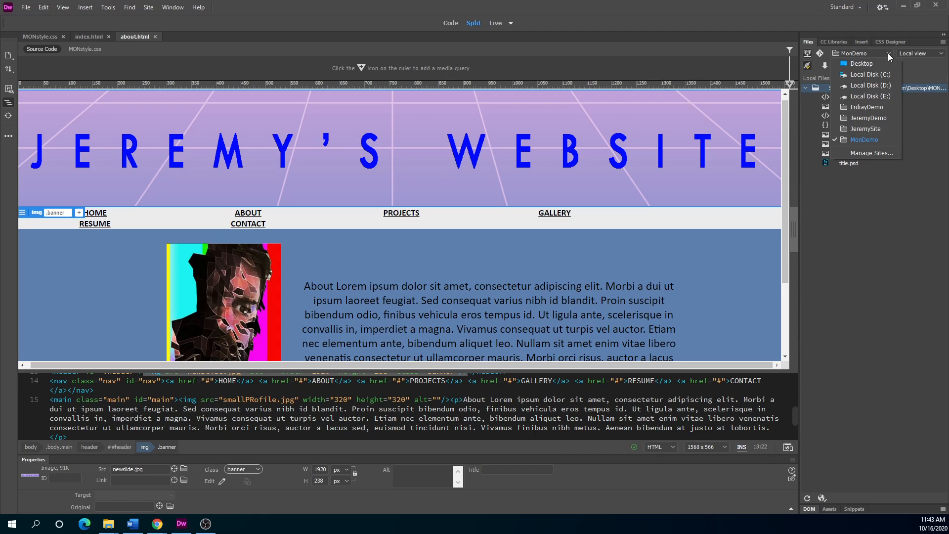
left_click(865, 129)
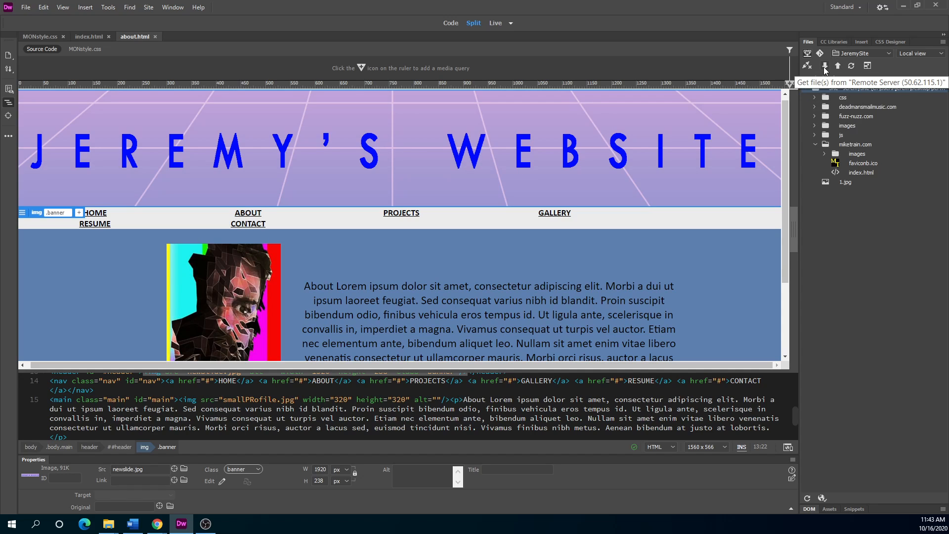
left_click(881, 54)
left_click(869, 65)
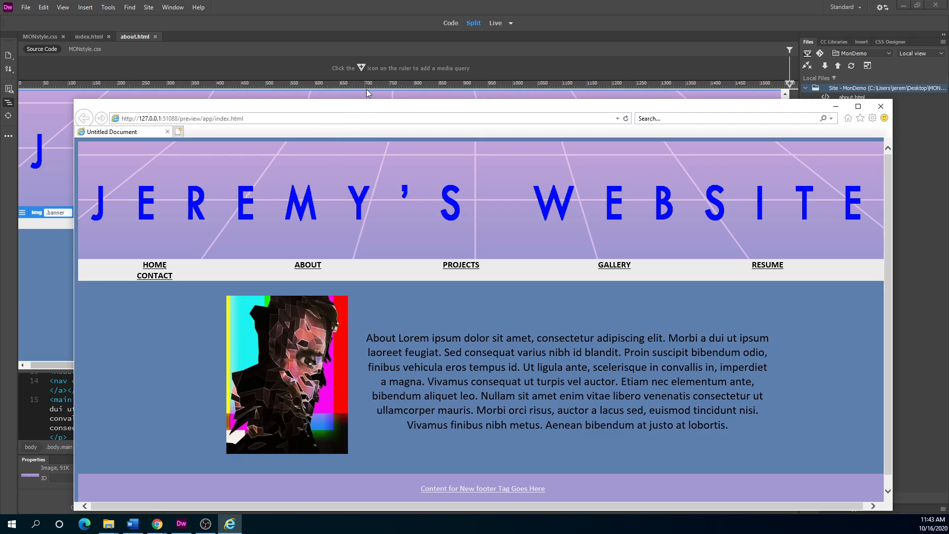
left_click_drag(372, 99, 256, 55)
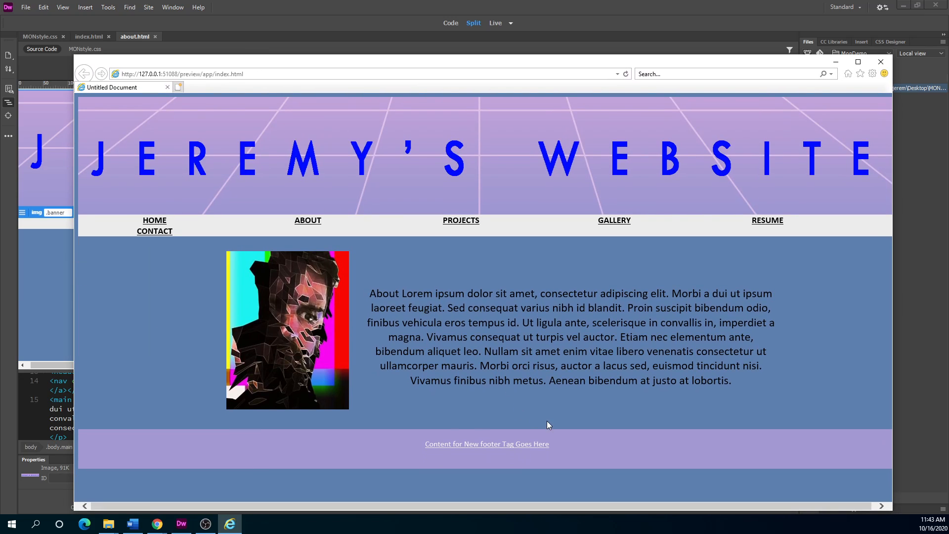
left_click_drag(498, 62, 0, 83)
key("alt+F4")
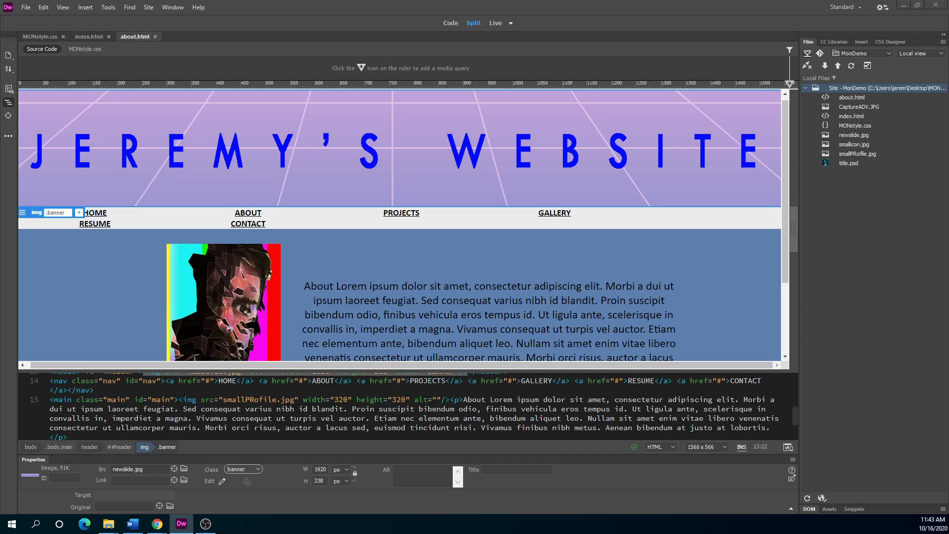
Close GoDaddy's FTP user details and FTP users overlay, then move Chrome off-screen left.
left_click_drag(0, 119, 325, 245)
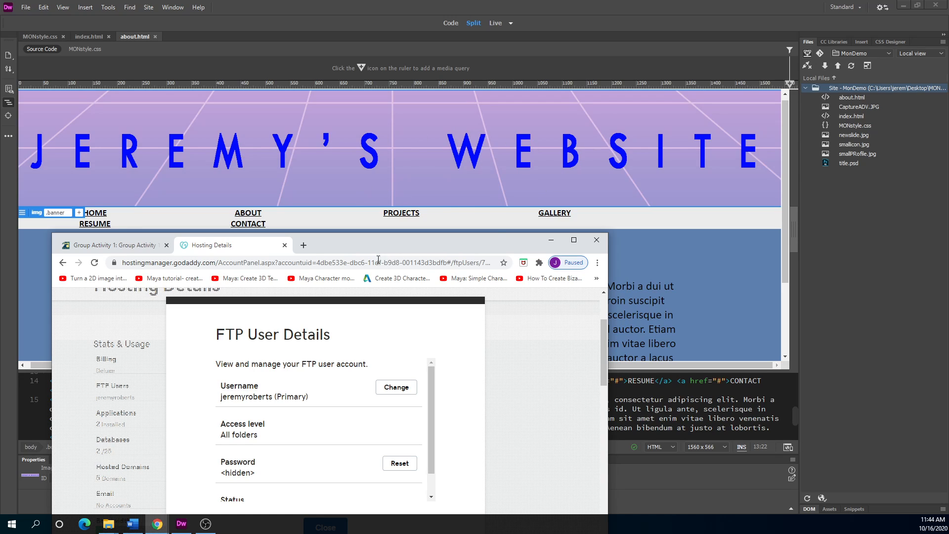
left_click_drag(357, 243, 429, 137)
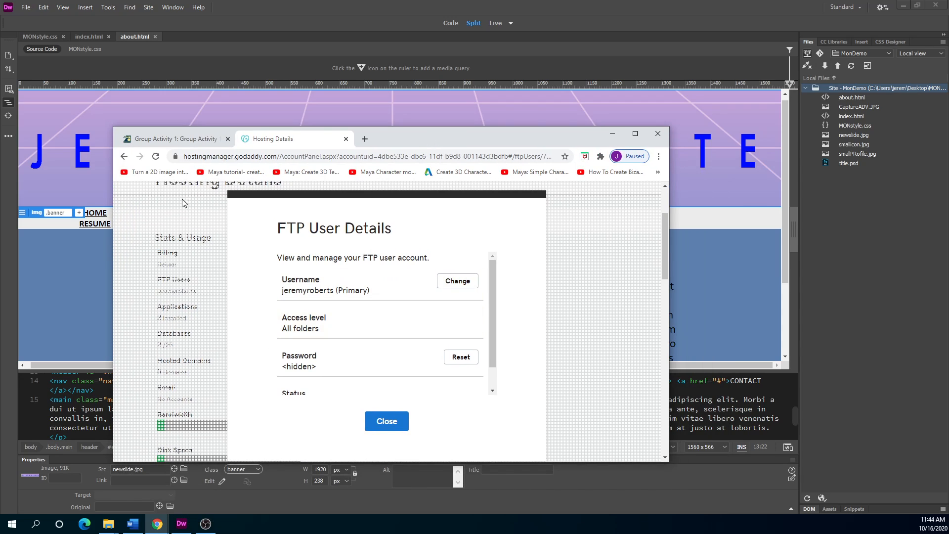
left_click(124, 156)
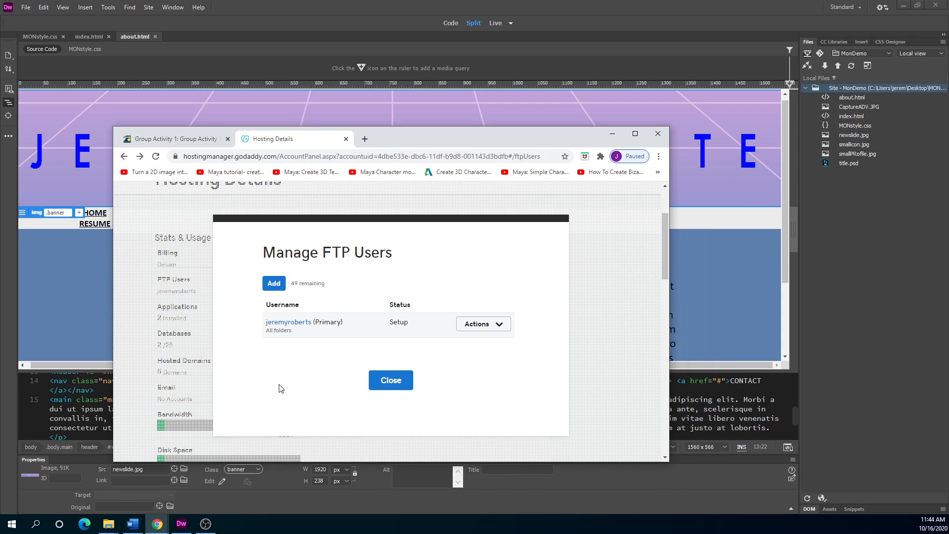
left_click(393, 384)
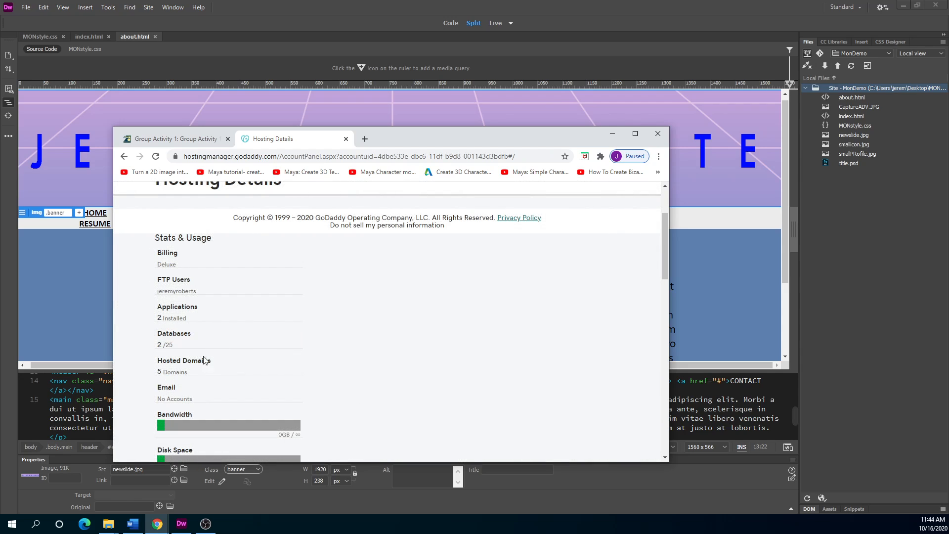
scroll(204, 361, "up", 2)
left_click_drag(426, 141, 0, 197)
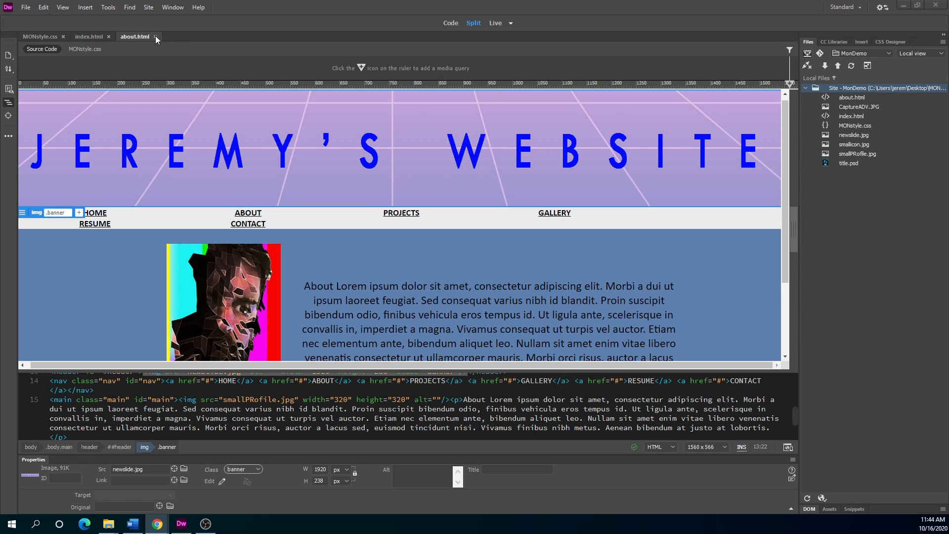
left_click(149, 7)
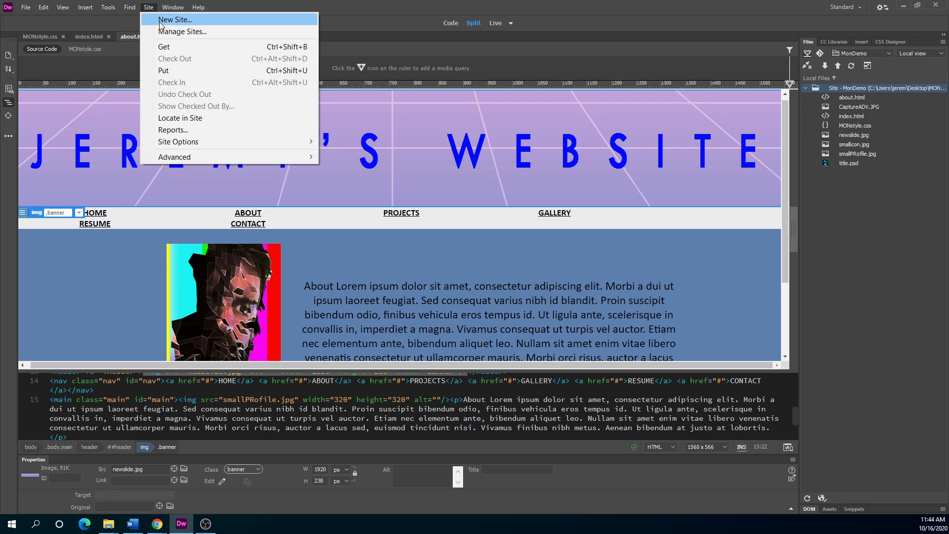
left_click(171, 31)
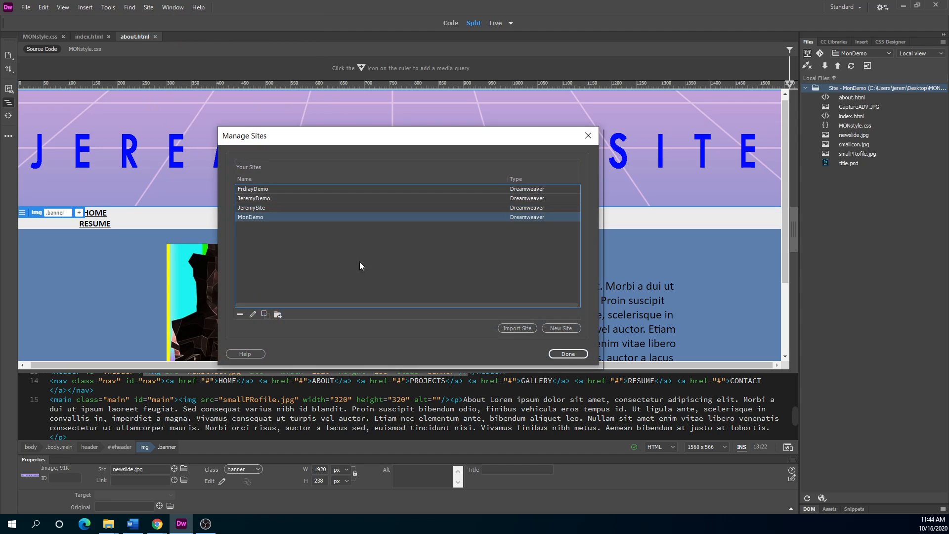
double_click(251, 216)
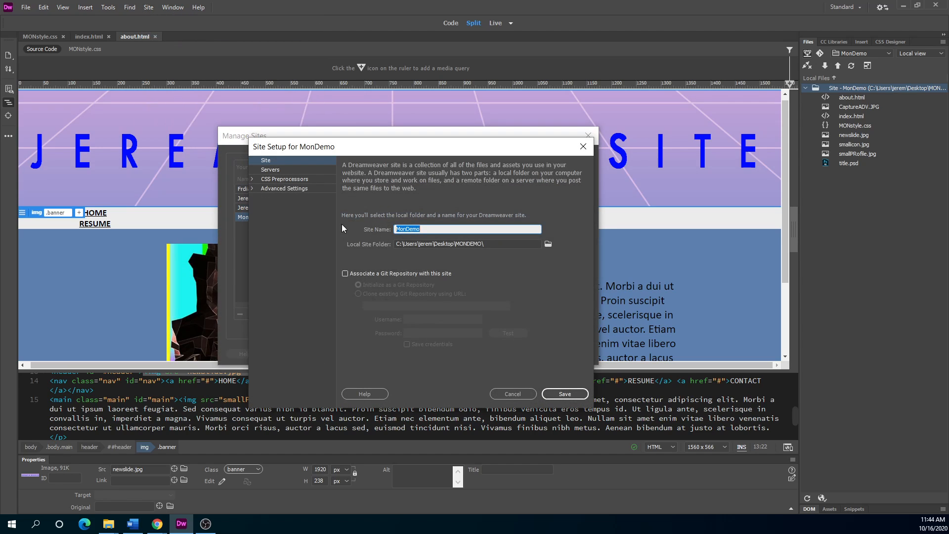
left_click(268, 171)
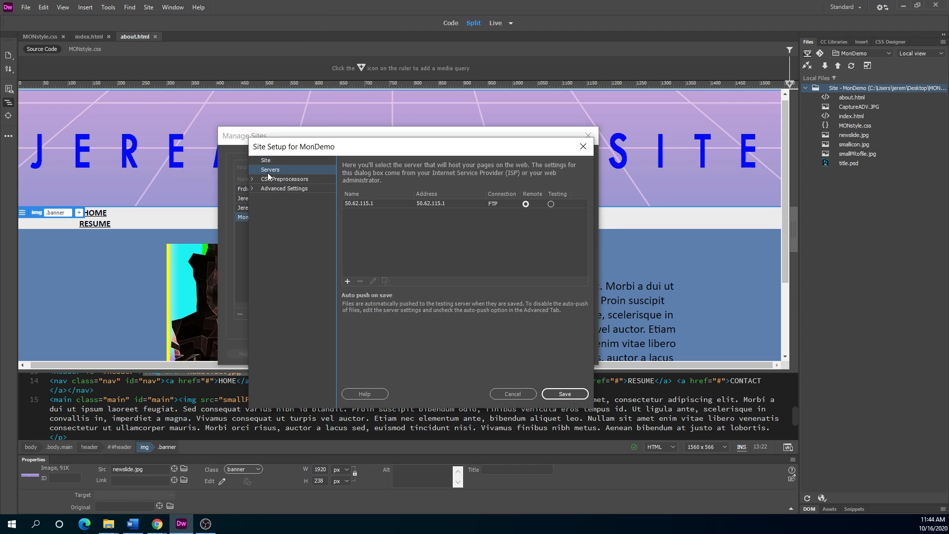
double_click(369, 203)
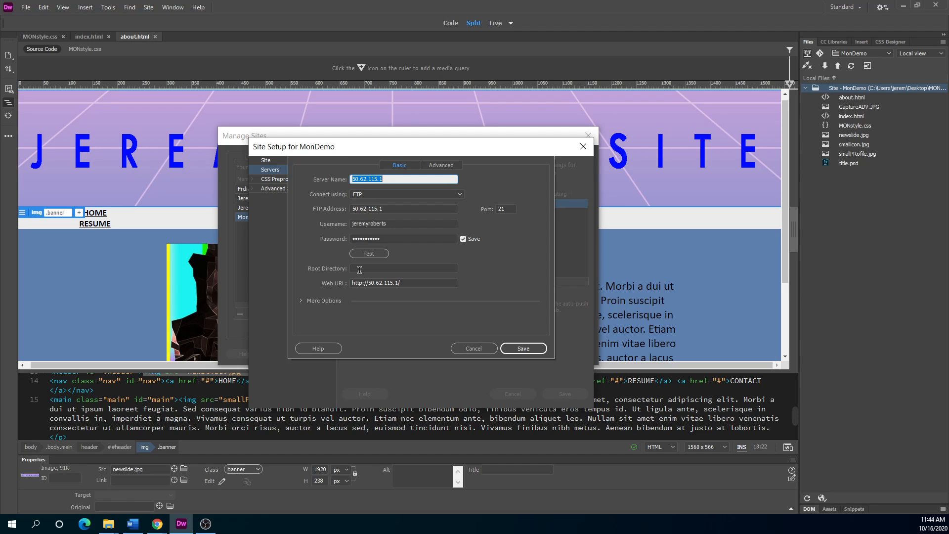
left_click(359, 268)
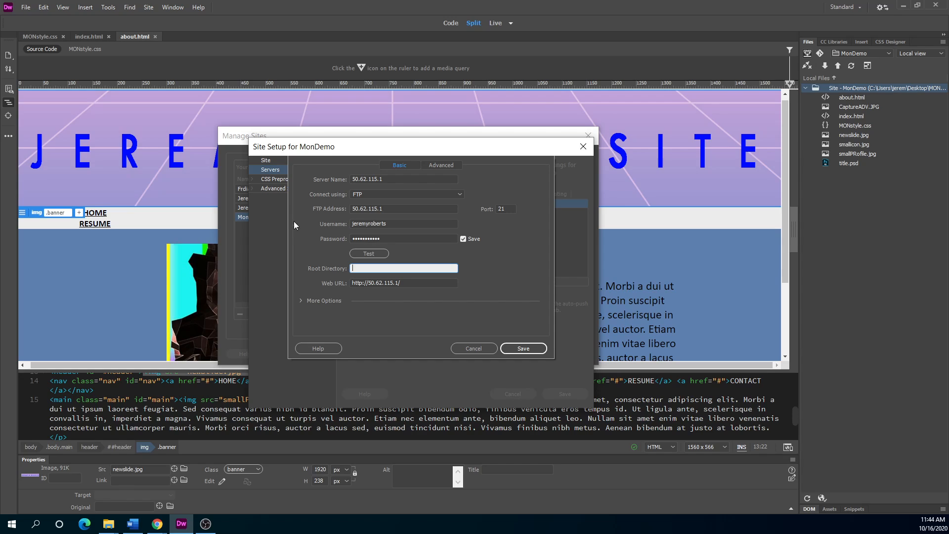
left_click_drag(358, 145, 270, 173)
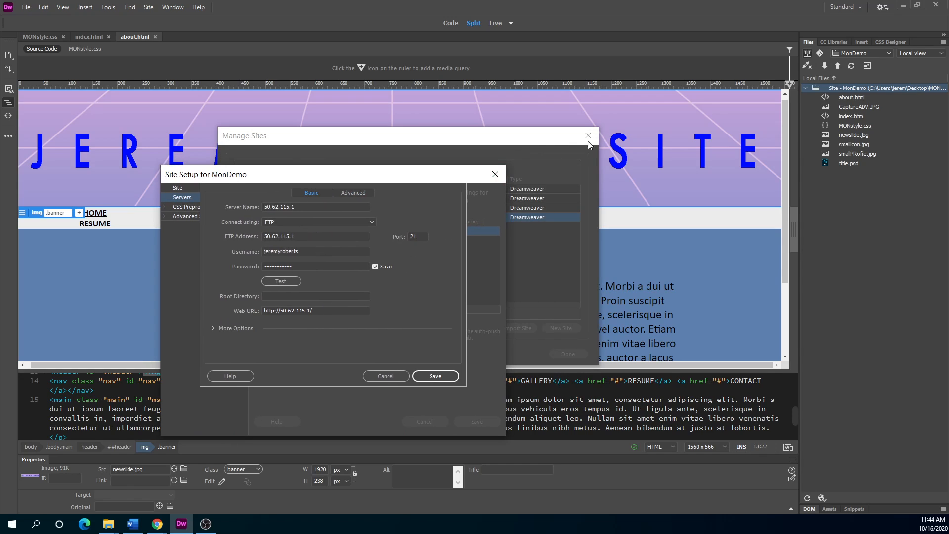
left_click(402, 378)
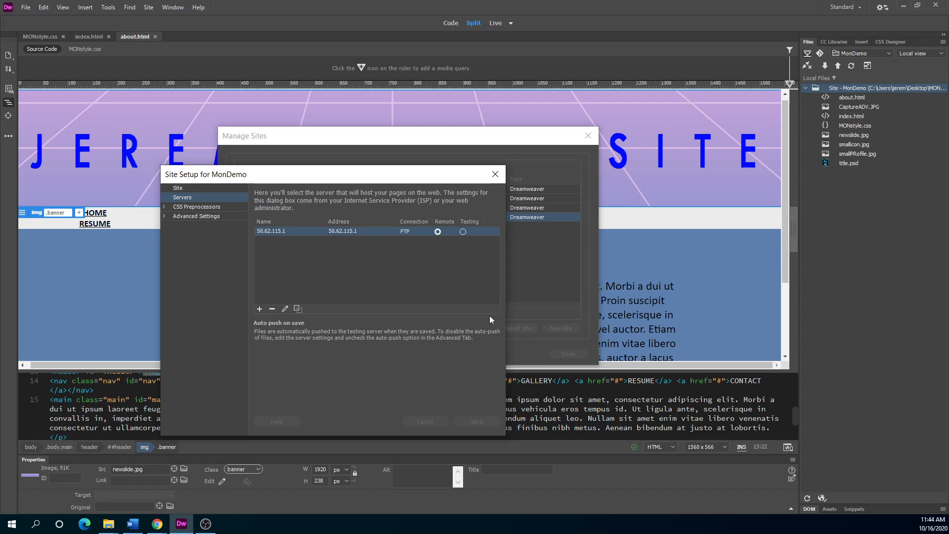
left_click(495, 174)
left_click(588, 135)
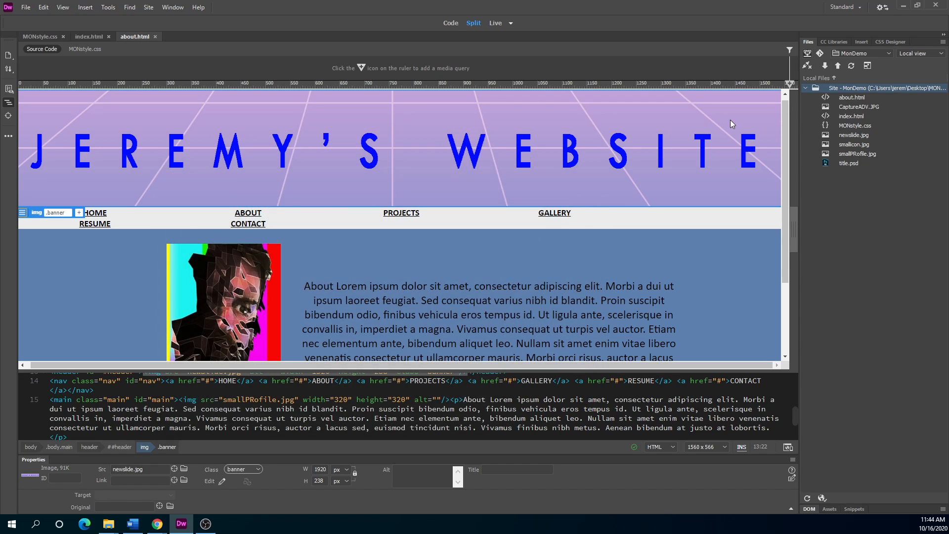
Switch the Files panel to JeremySite, check deadmansmailmusic.com, and leave miketrain.com expanded.
left_click(889, 51)
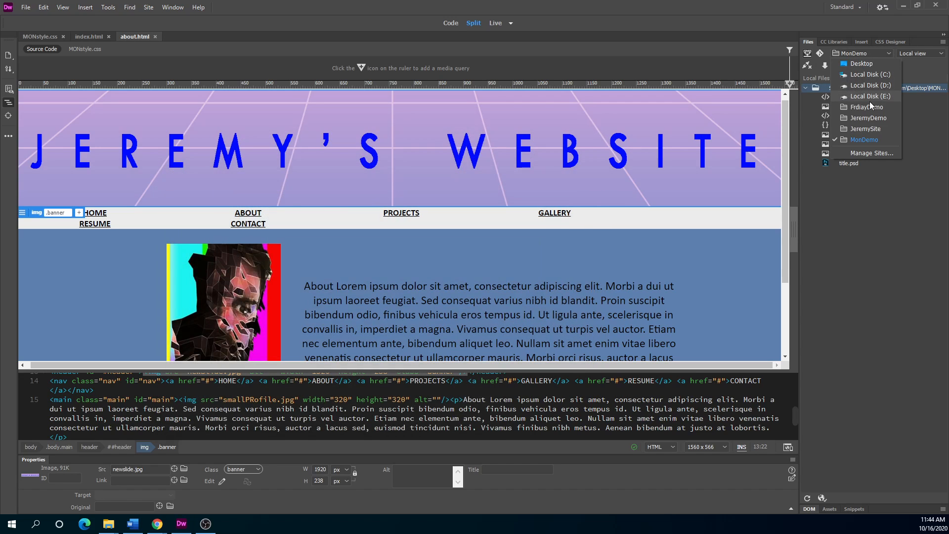
left_click(859, 129)
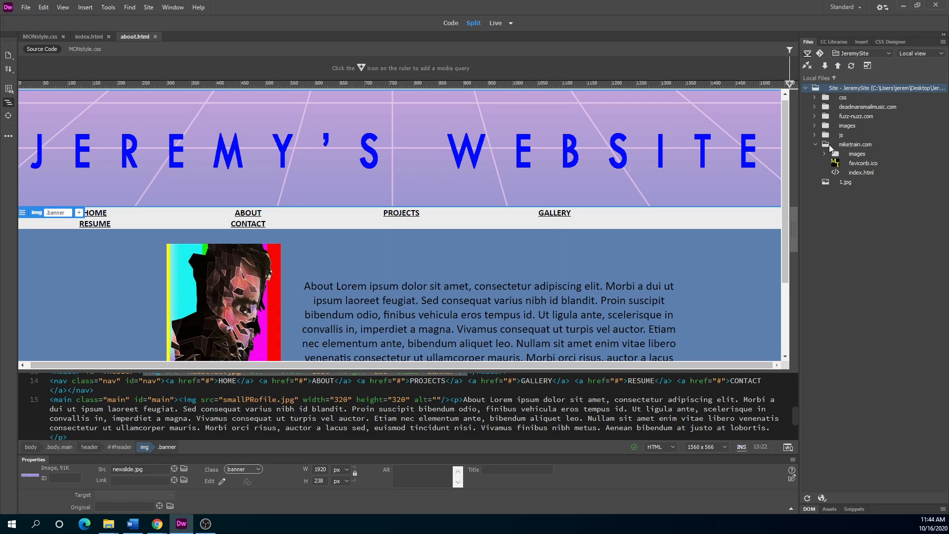
left_click(814, 144)
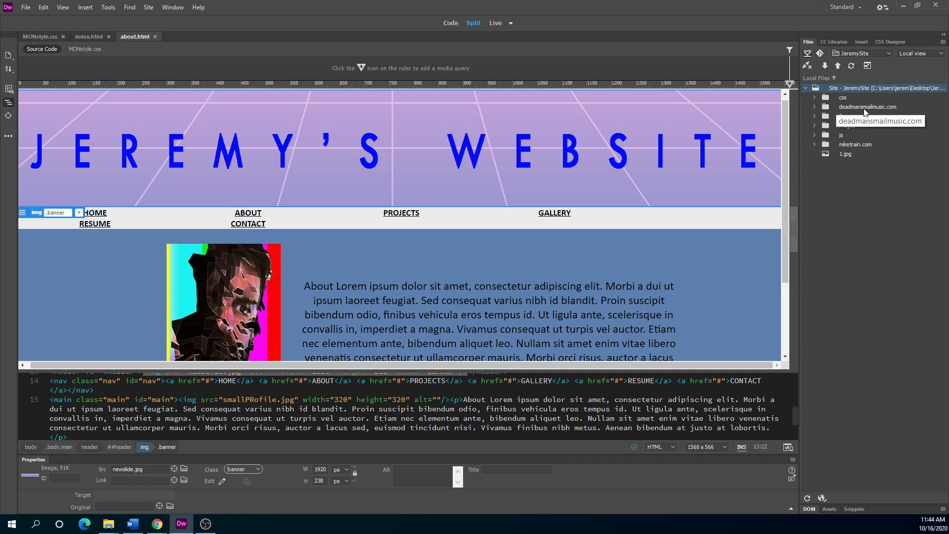
left_click(813, 106)
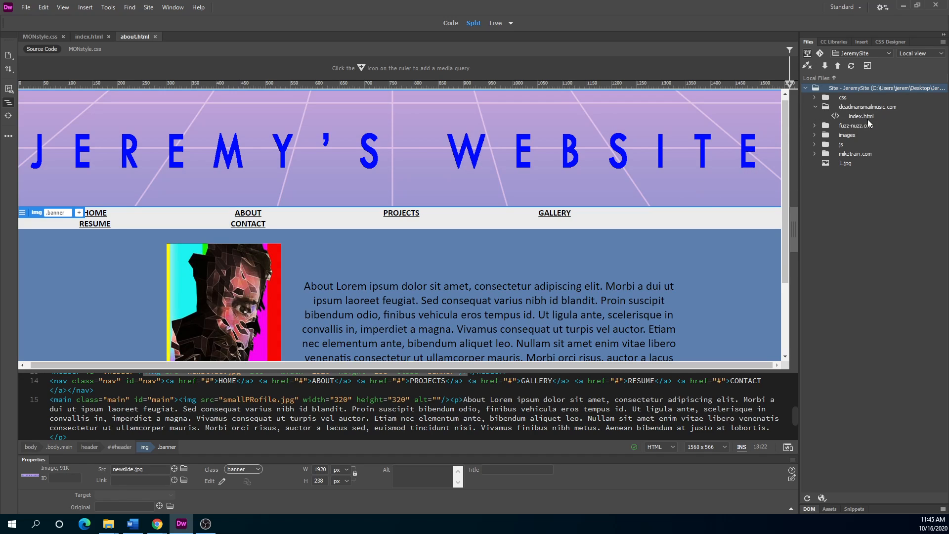
left_click(815, 107)
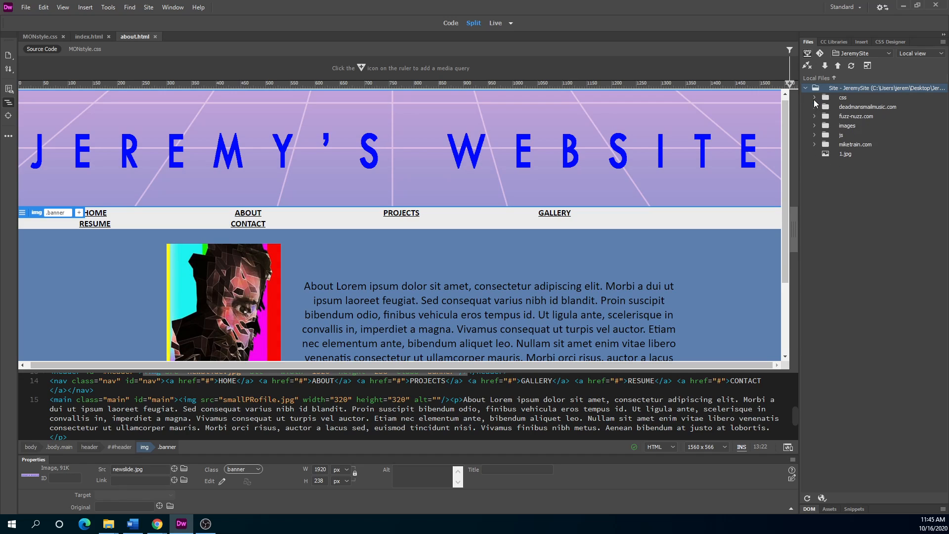
left_click(815, 143)
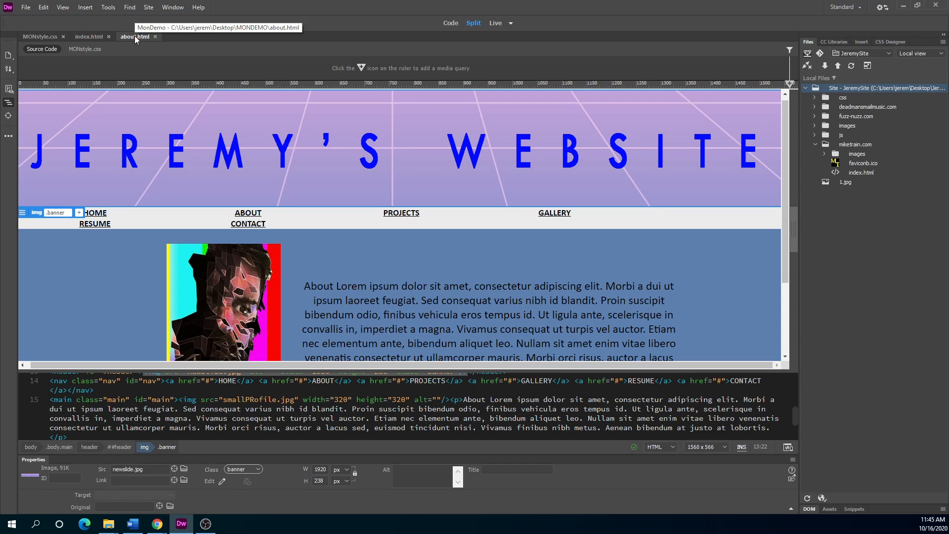
Reposition the MONDEMO desktop icon and move Dreamweaver off-screen to reveal the MONDEMO folder.
double_click(257, 5)
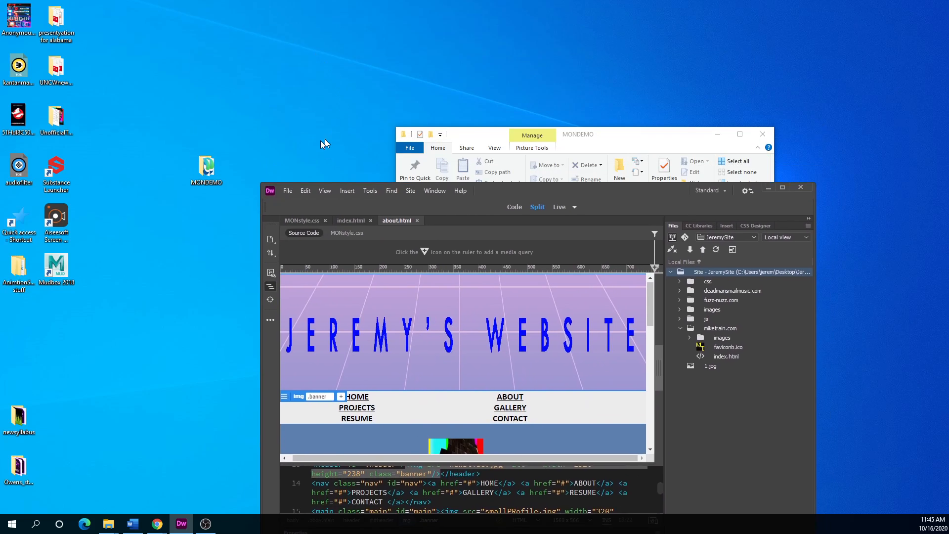
left_click_drag(383, 137, 0, 153)
left_click(207, 168)
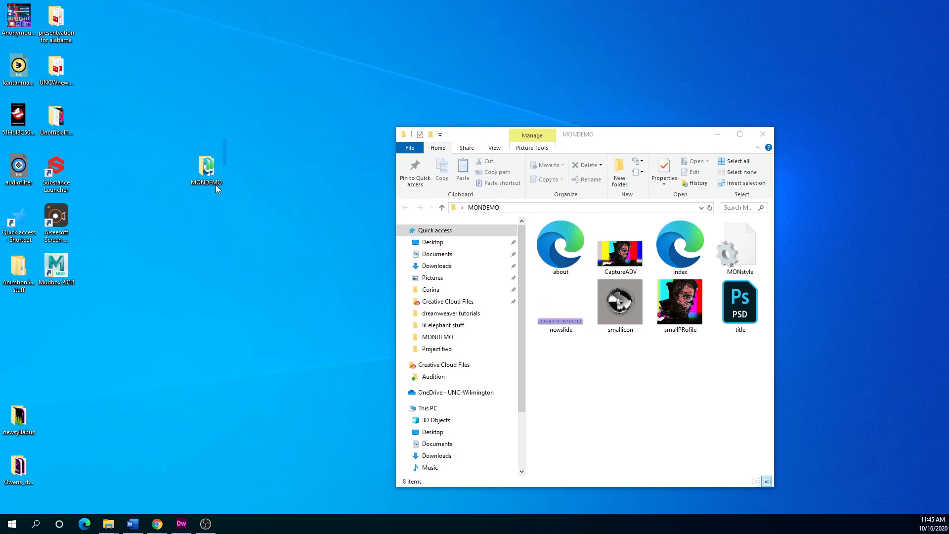
left_click_drag(257, 228, 247, 221)
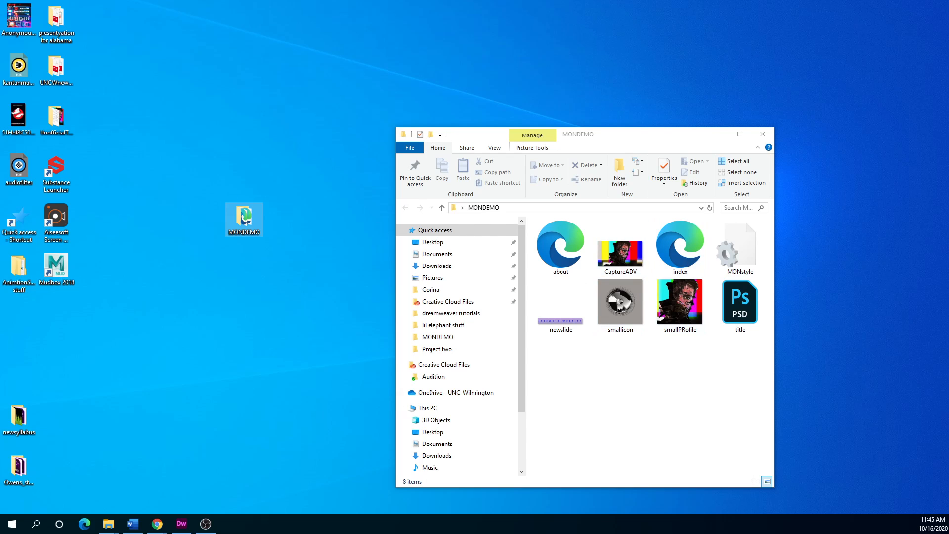
left_click_drag(0, 99, 505, 67)
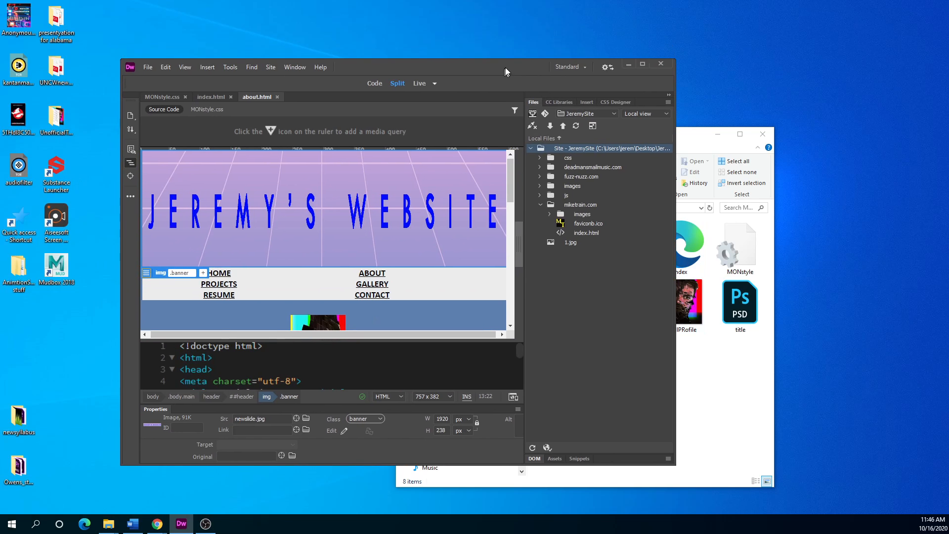
left_click(642, 64)
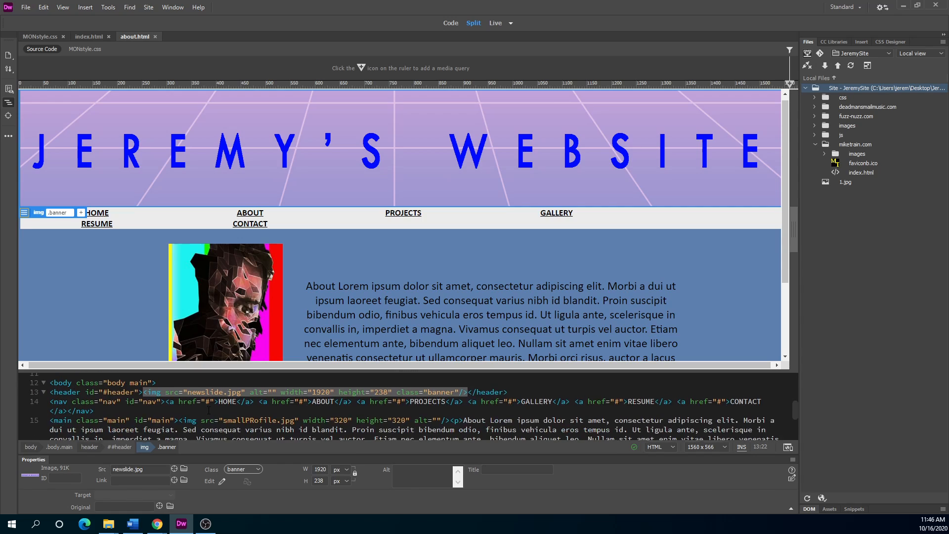
scroll(209, 410, "up", 4)
scroll(181, 415, "down", 4)
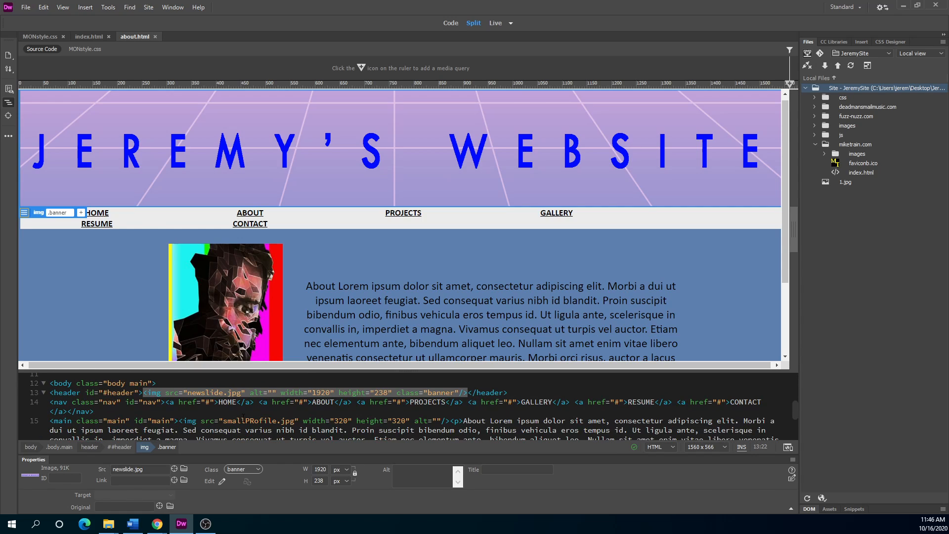
left_click_drag(323, 11, 0, 171)
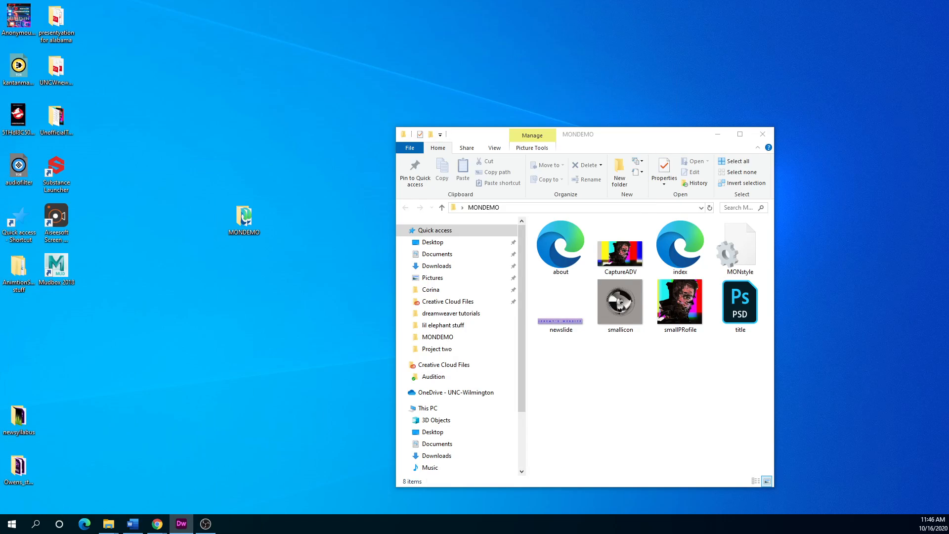